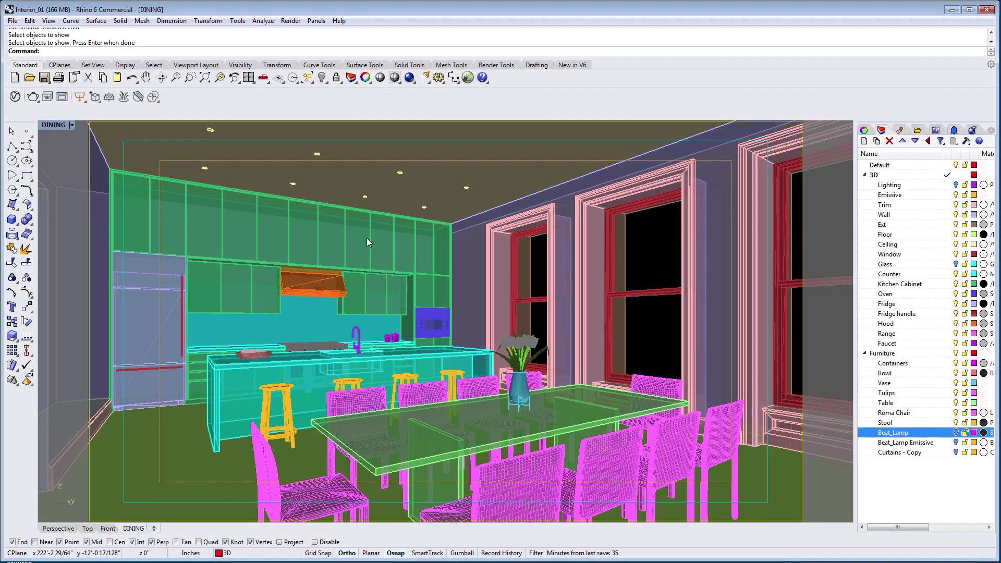
Save Interior_01.3dm in Rhino 6 with its support texture files packed.
left_click(44, 79)
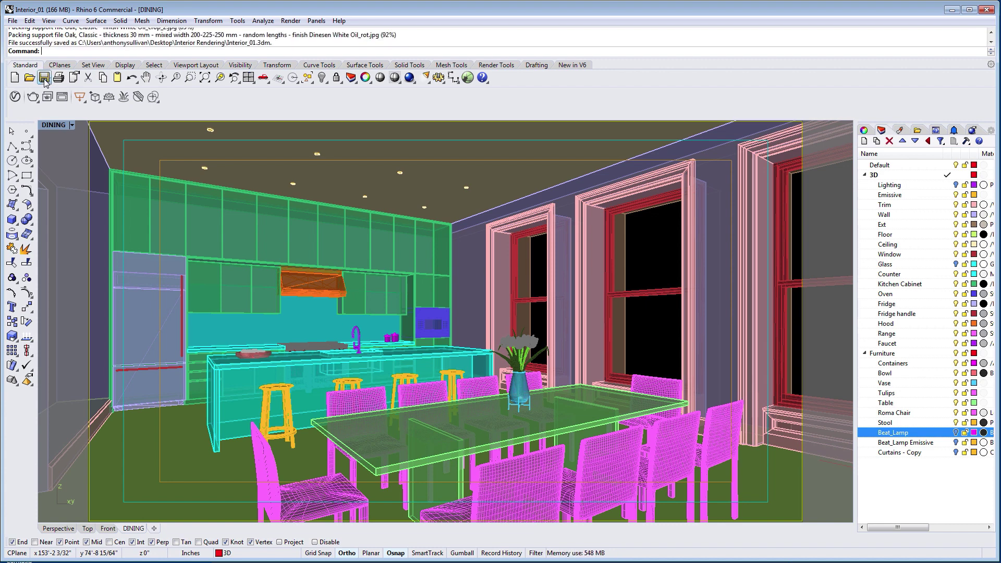
Import Interior_01 from the Interior Rendering folder into FluidRay.
left_click(952, 9)
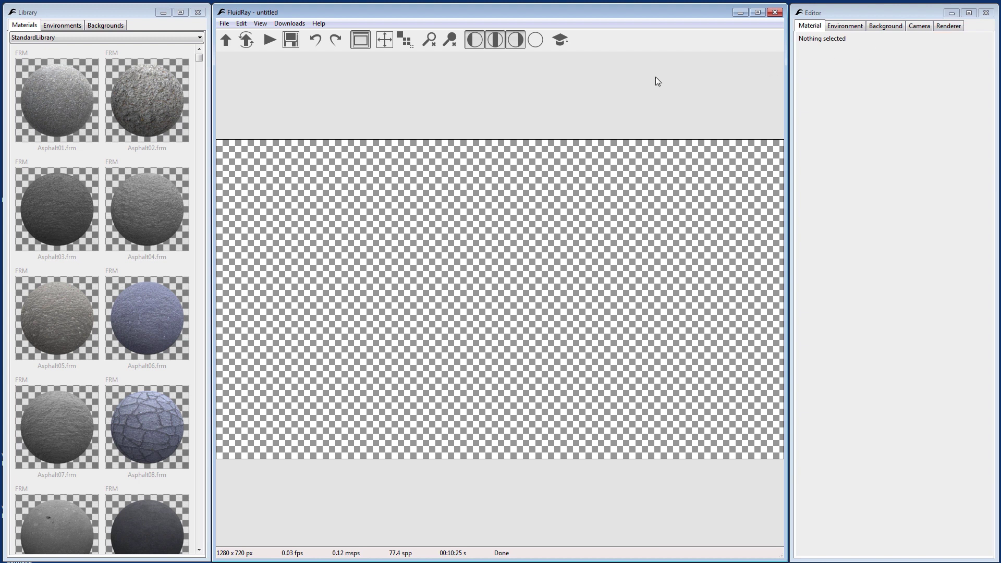
left_click(227, 40)
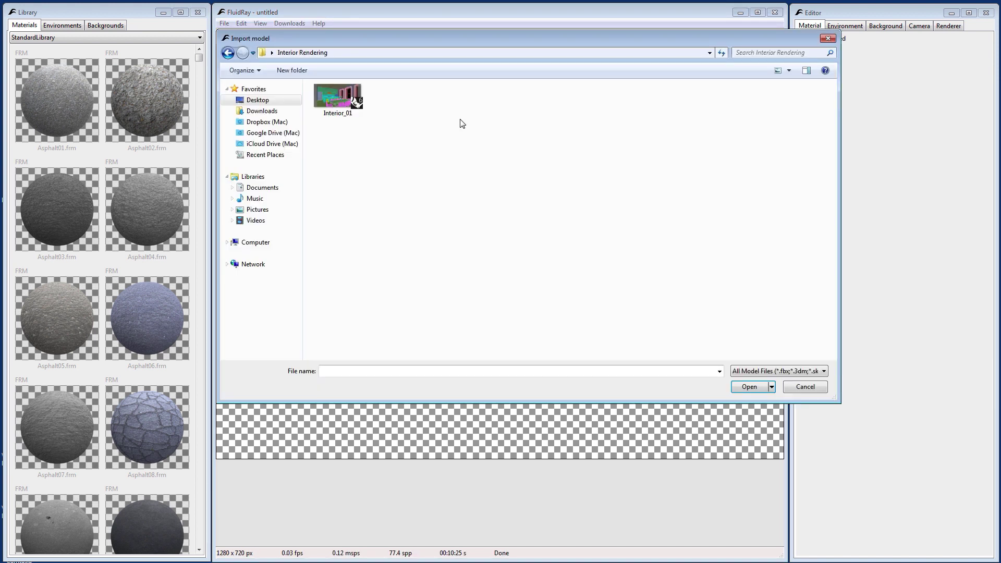
left_click(346, 98)
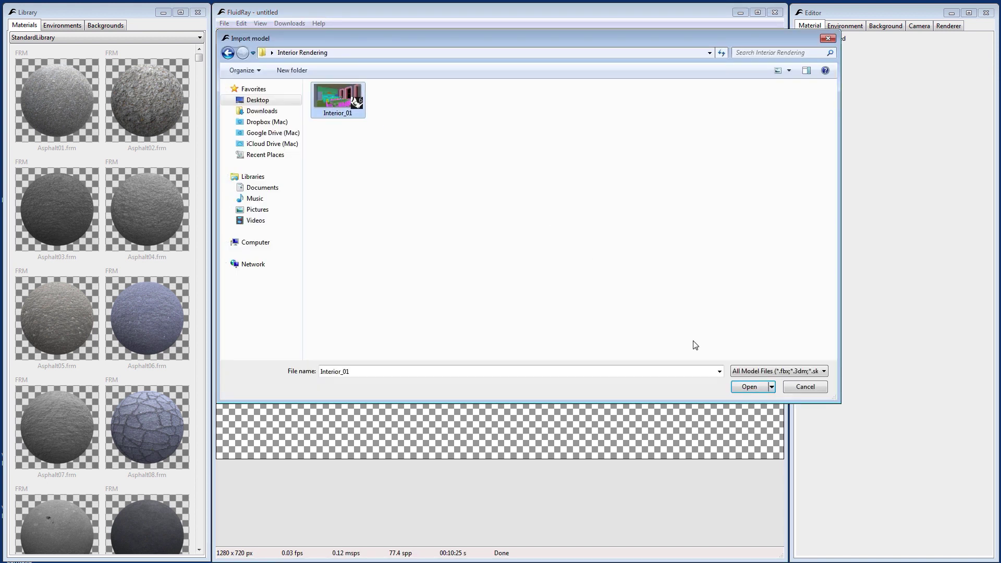
left_click(745, 388)
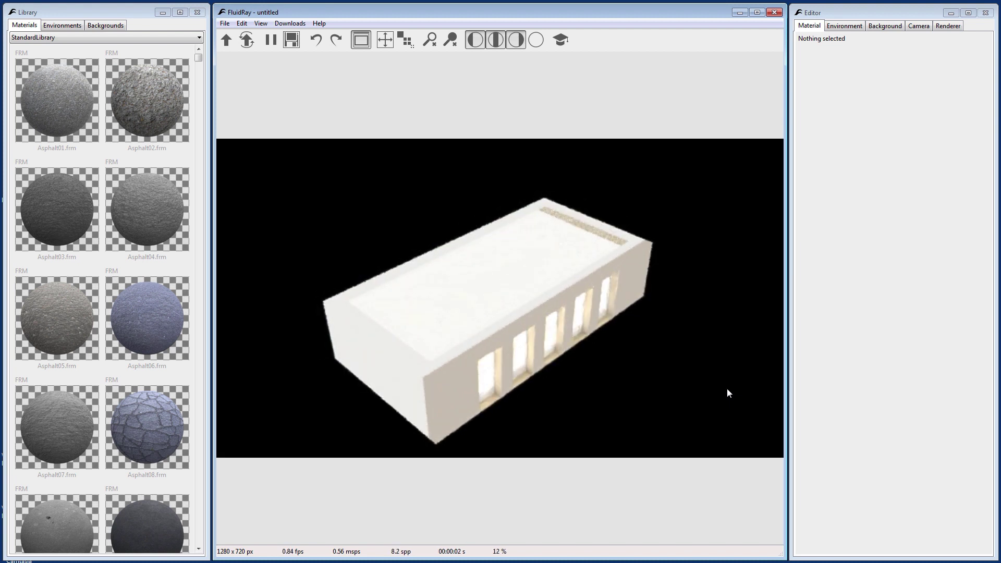
Orbit down to a front-on view, pan the building up-left, then zoom in and back out.
left_click_drag(516, 299, 427, 248, "ctrl")
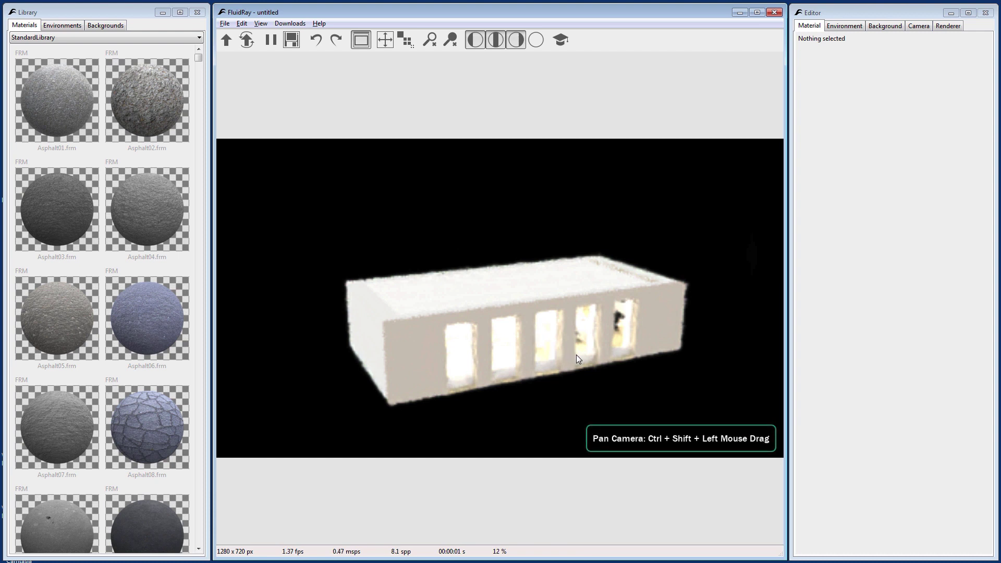
left_click_drag(577, 356, 567, 333, "ctrl+shift")
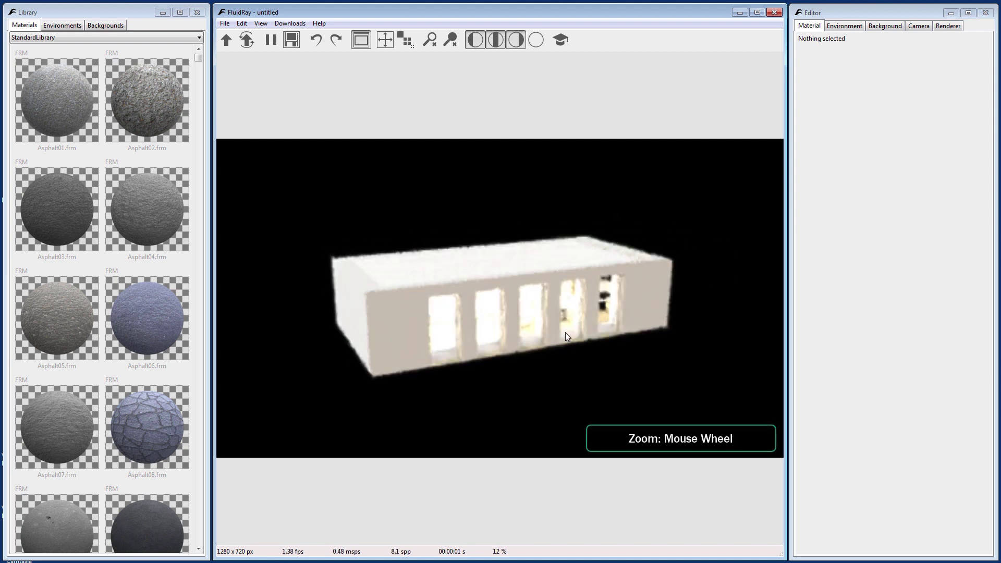
scroll(521, 308, "up", 5)
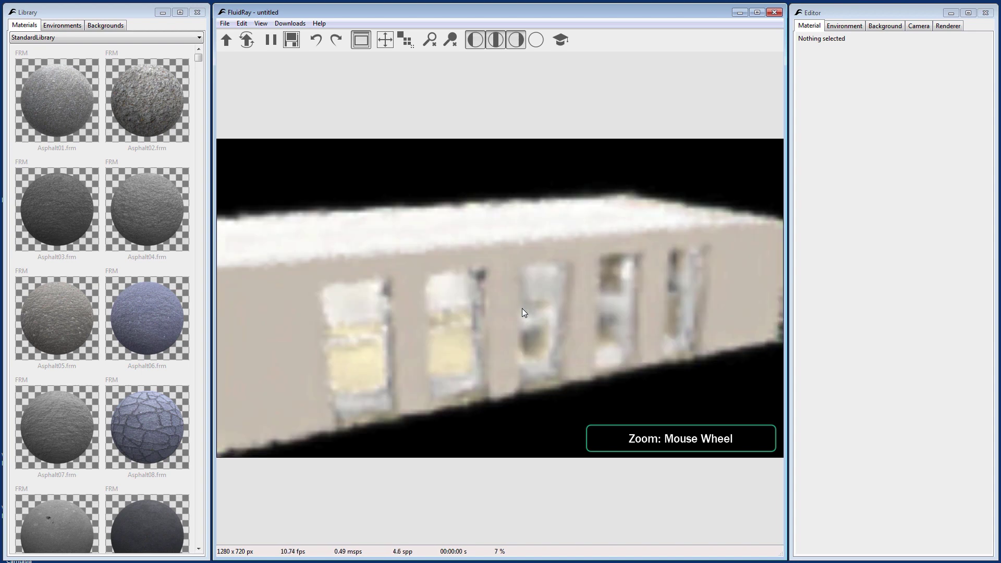
scroll(522, 309, "up", 10)
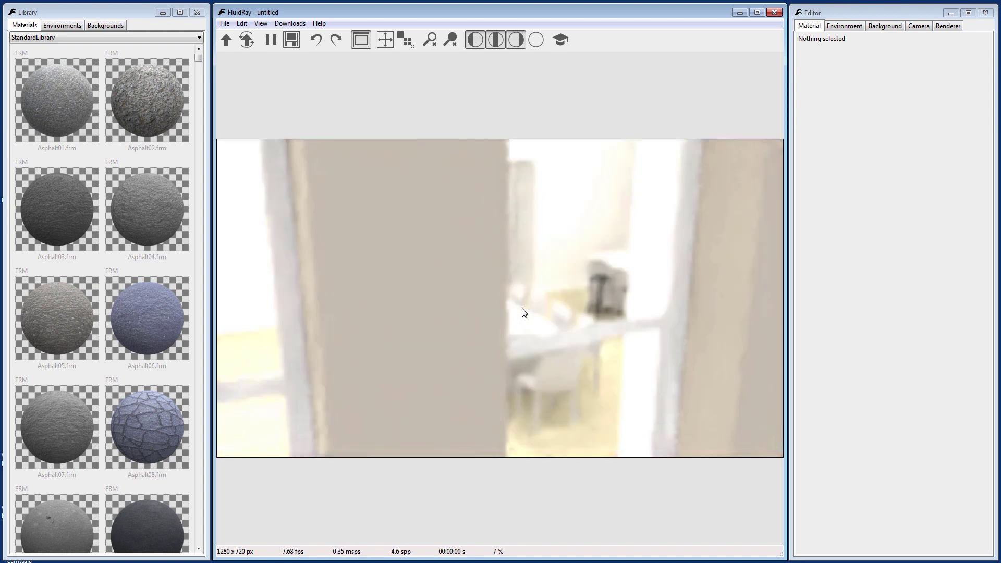
scroll(522, 309, "down", 10)
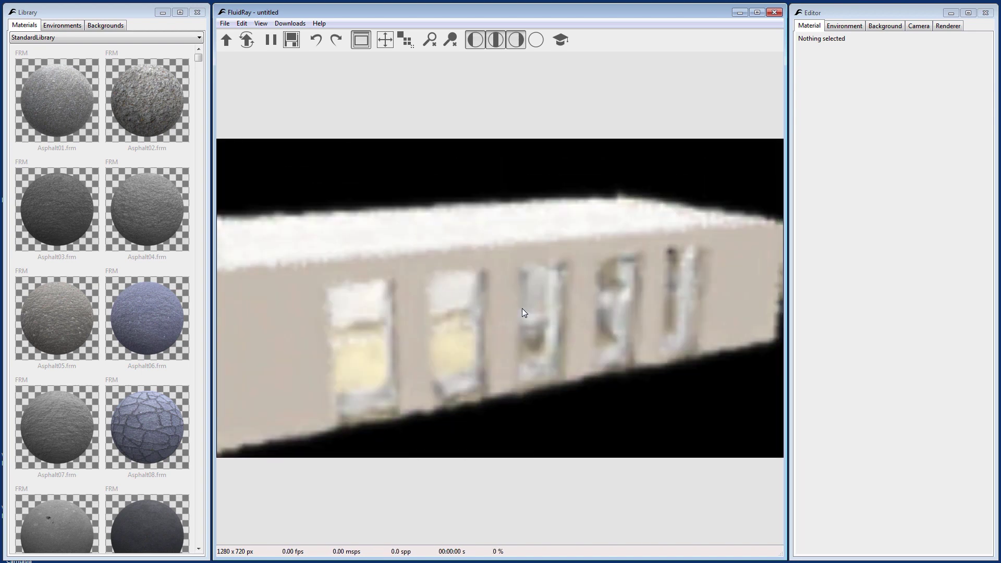
scroll(524, 312, "down", 3)
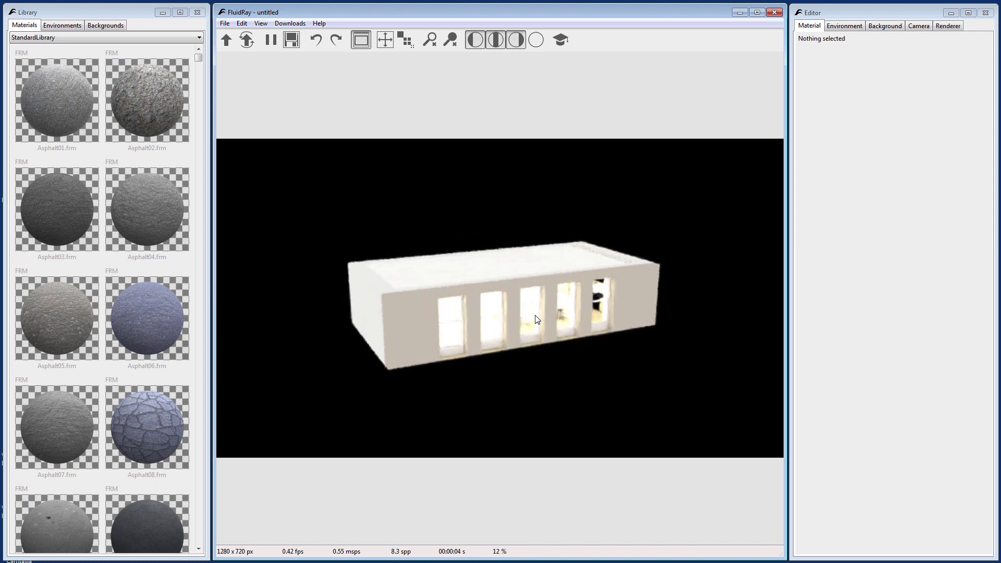
left_click(524, 319)
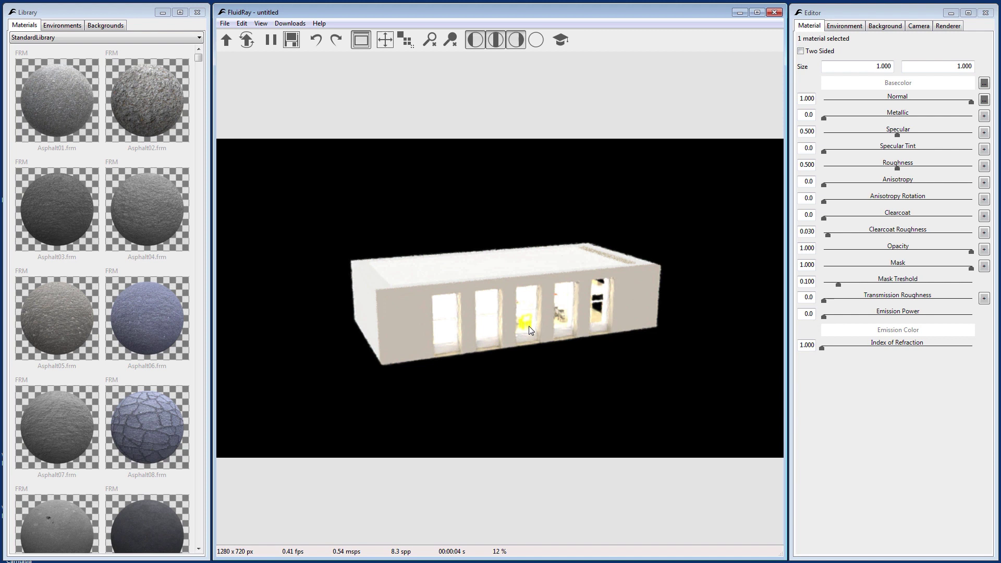
key("ctrl+shift+e")
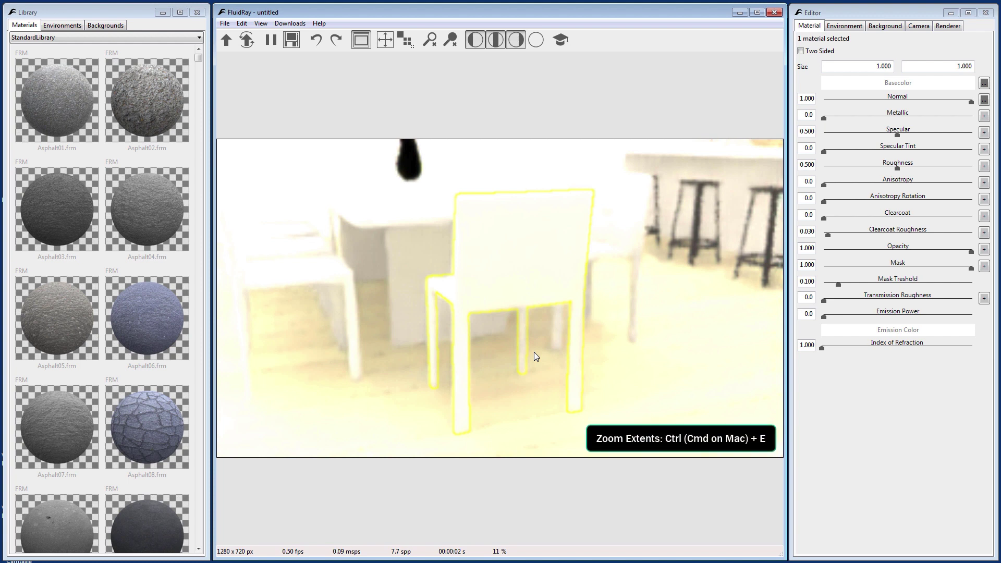
key("ctrl+e")
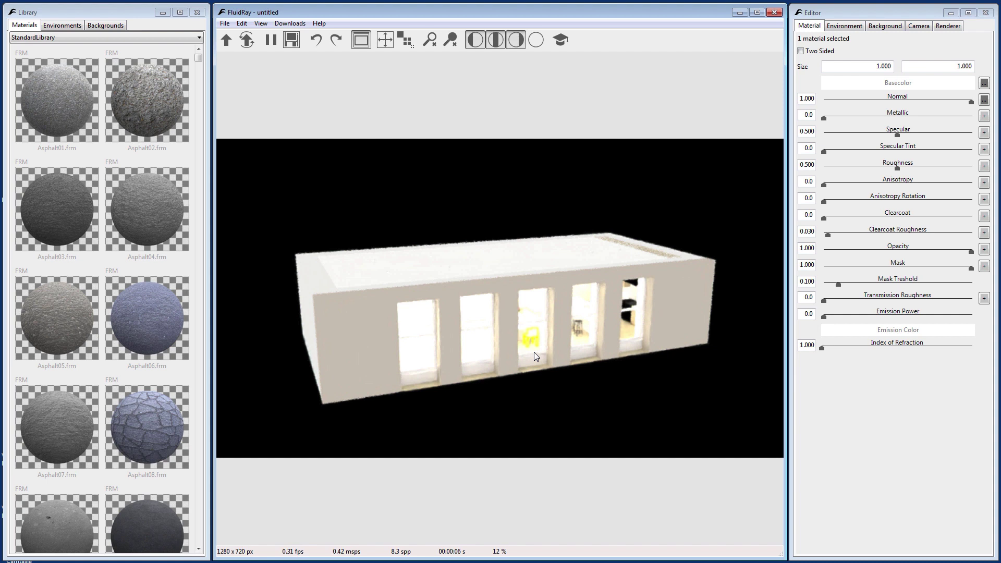
Clear the selection and set the active camera to Imported Camera(DINING).
left_click(738, 238)
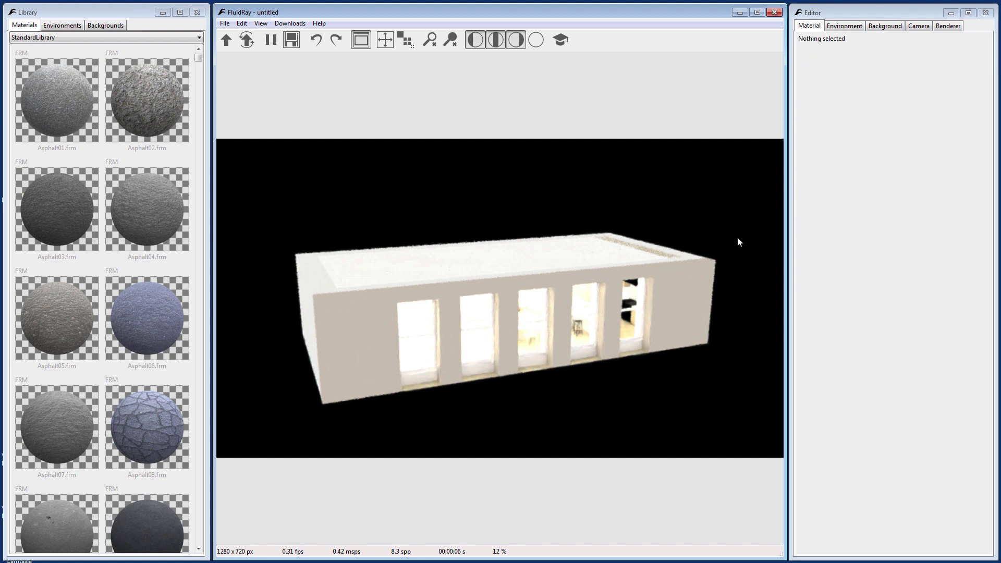
left_click(920, 26)
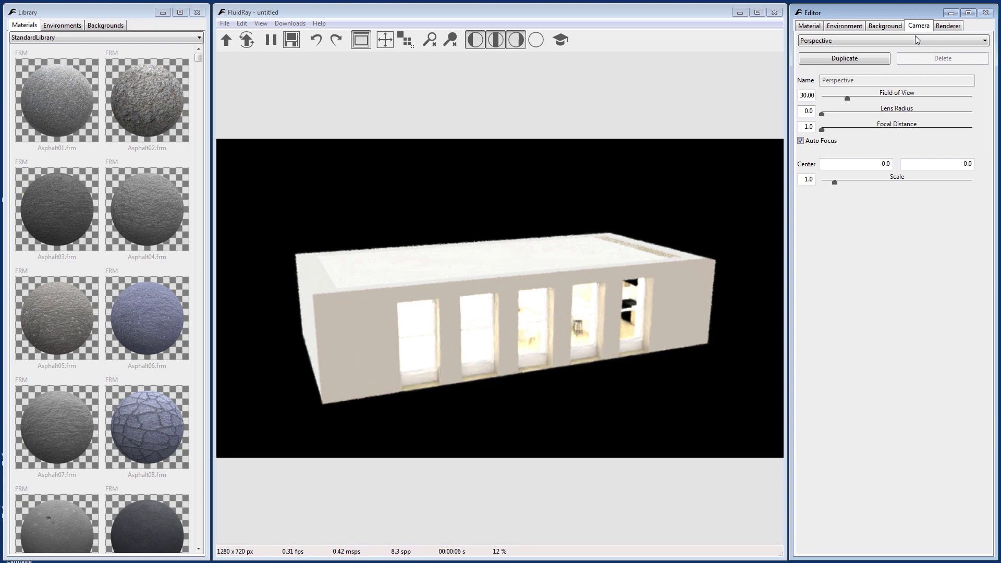
left_click(914, 38)
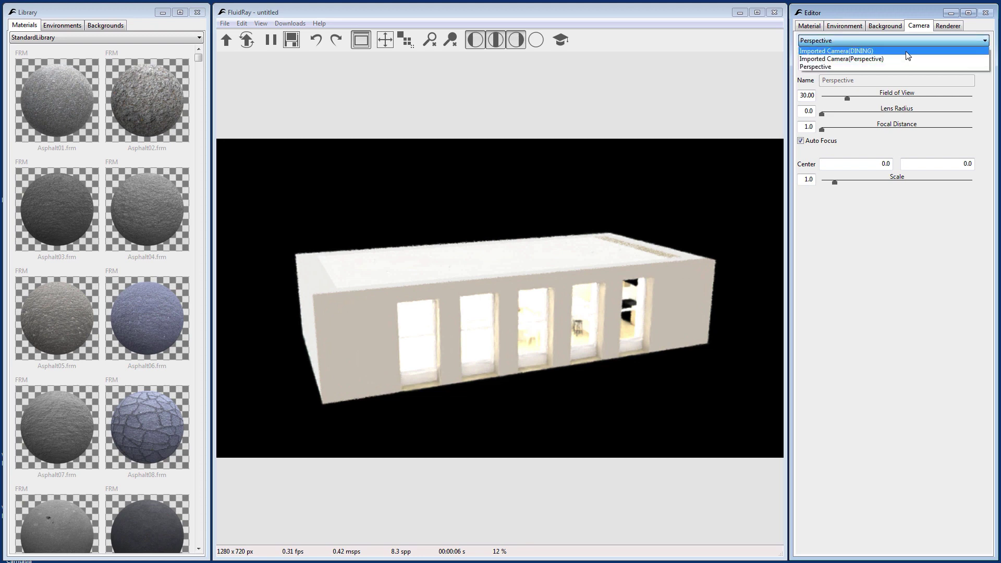
left_click(907, 51)
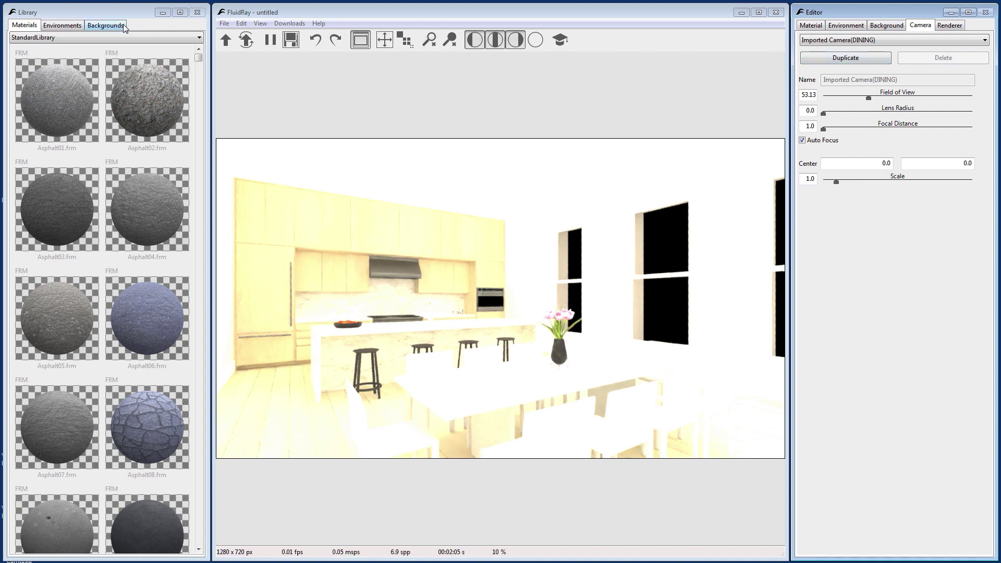
Apply the GreenwichPark.hdr outdoor environment from the Library's Environments collection.
left_click(67, 28)
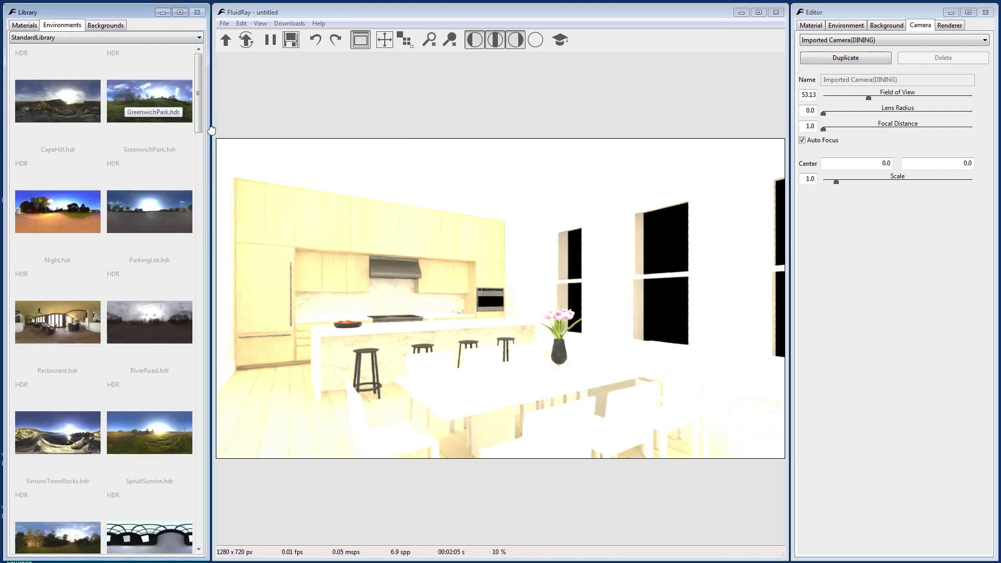
left_click_drag(667, 254, 667, 255)
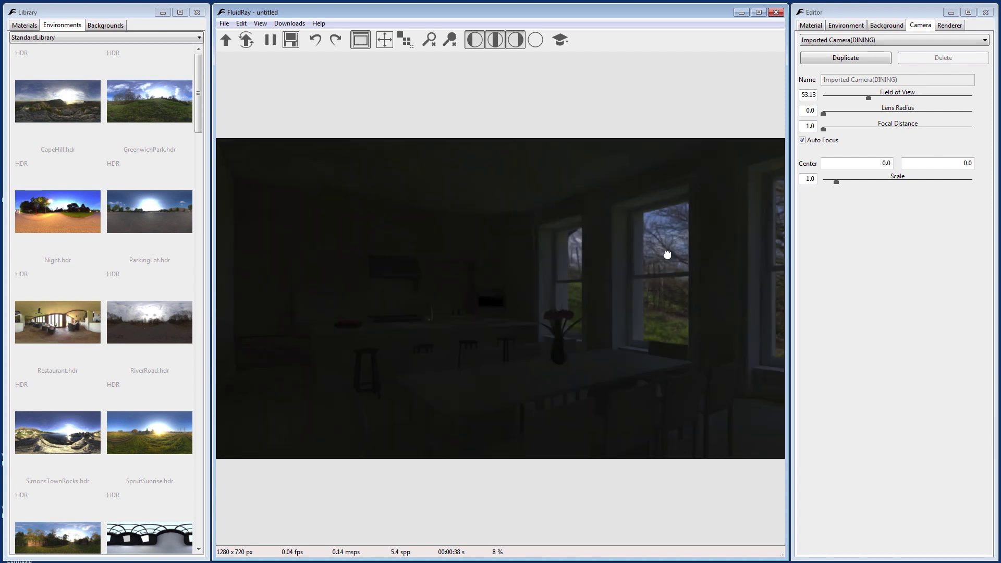
Set the environment rotation to 200 and its gain to 1.2.
left_click(849, 25)
double_click(809, 70)
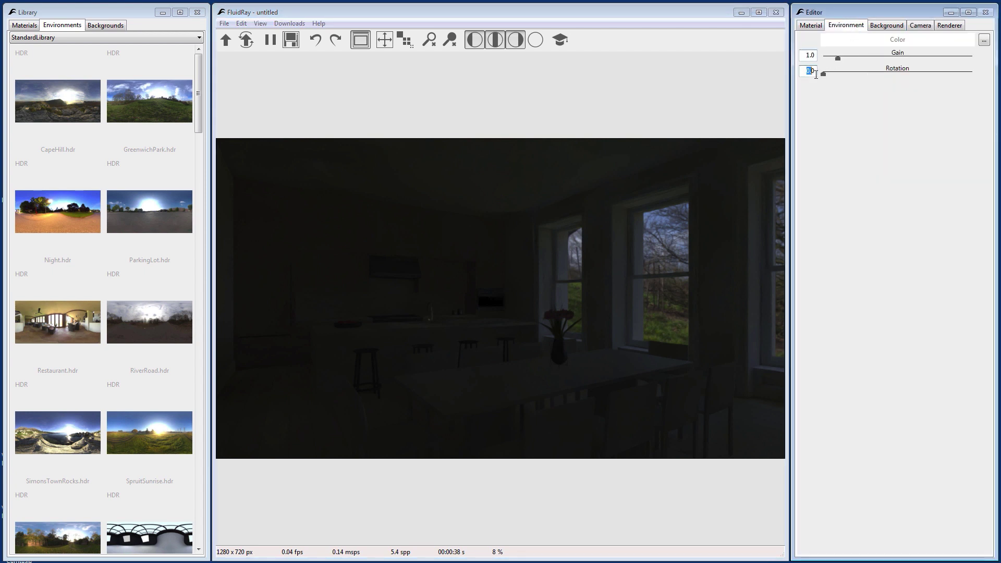
type("200")
key("Return")
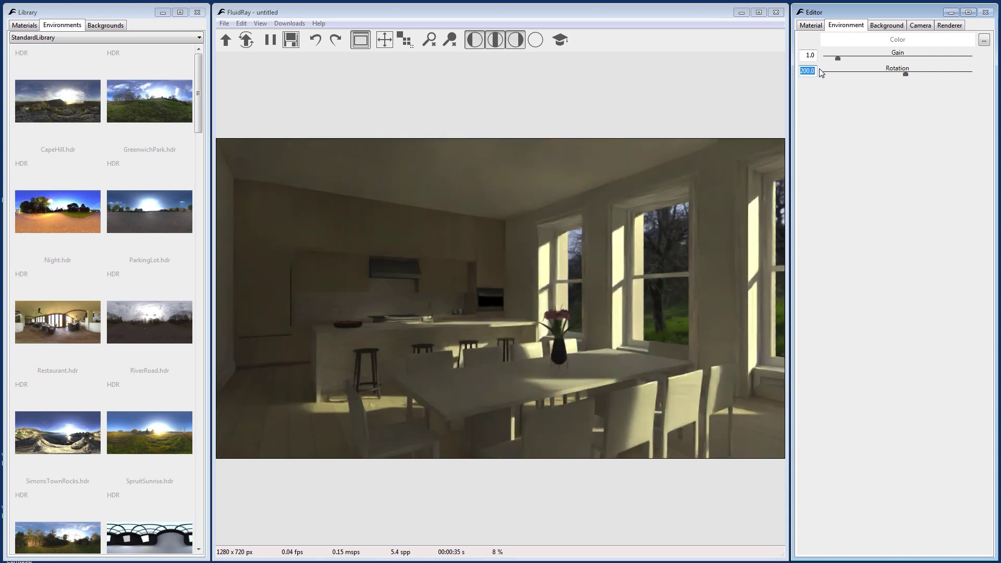
key("shift+Tab")
type("1")
key("Return")
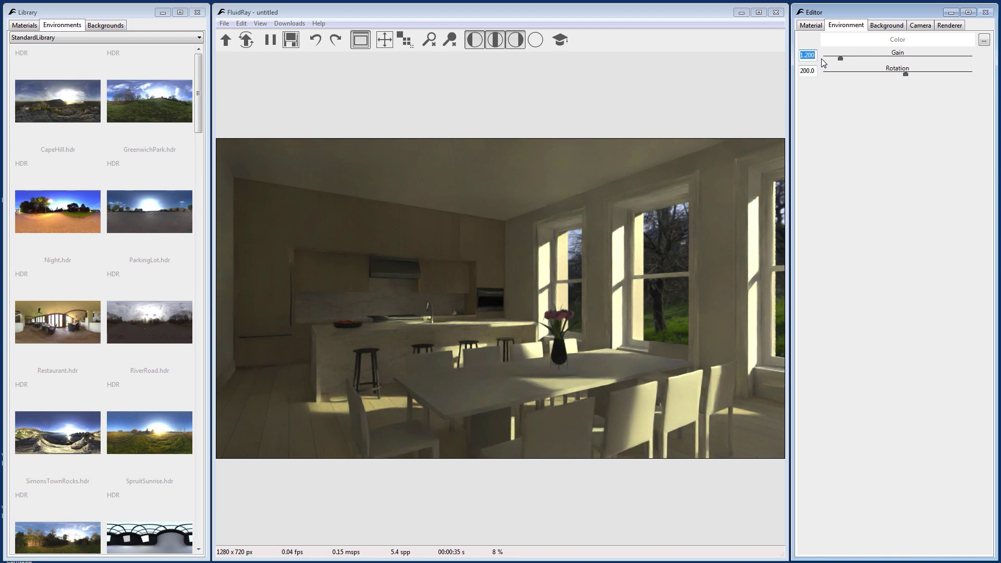
Apply Wood06 from the StandardLibrary\Wood materials to the dining table top.
left_click(104, 37)
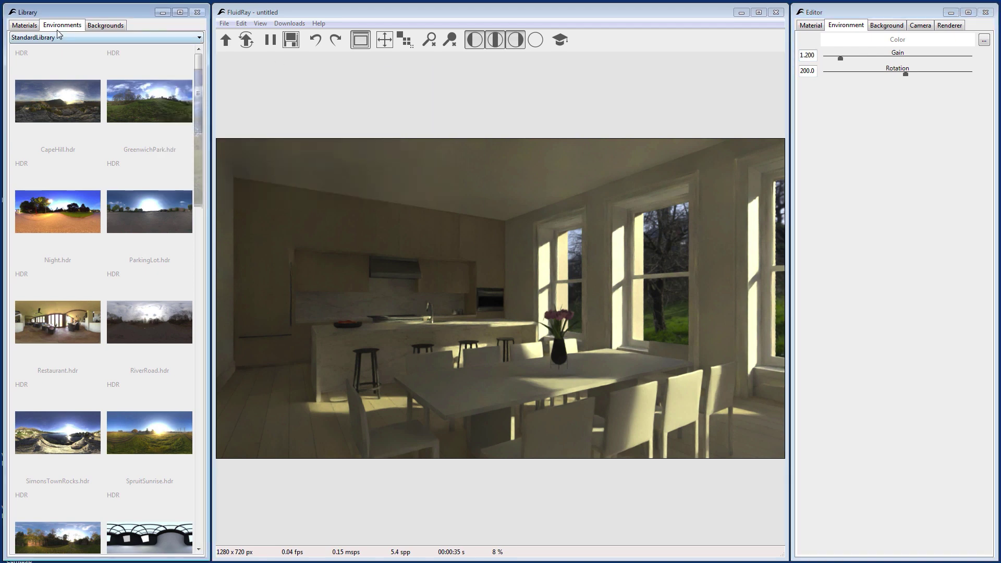
left_click(31, 26)
left_click(55, 39)
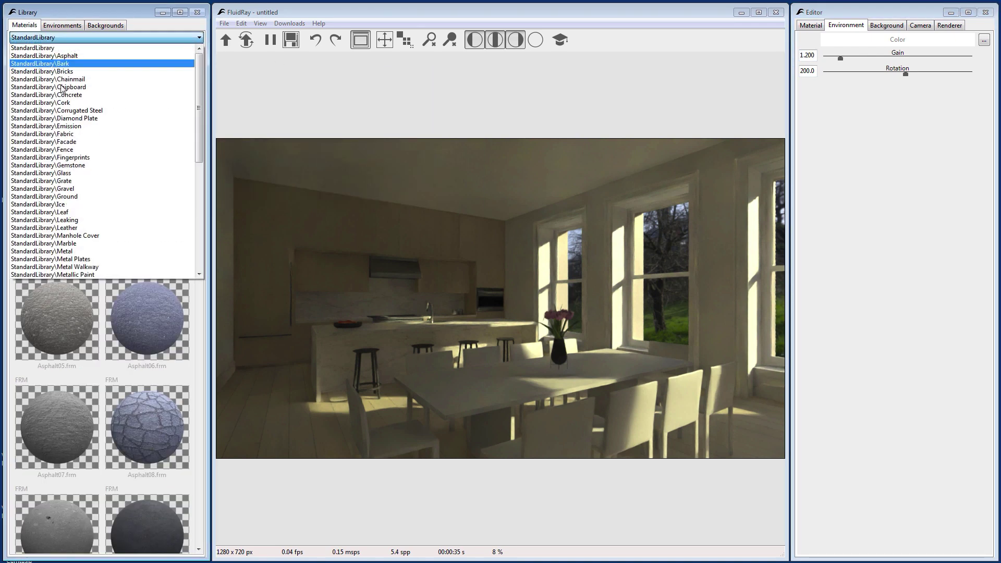
scroll(66, 178, "down", 2)
scroll(66, 177, "down", 8)
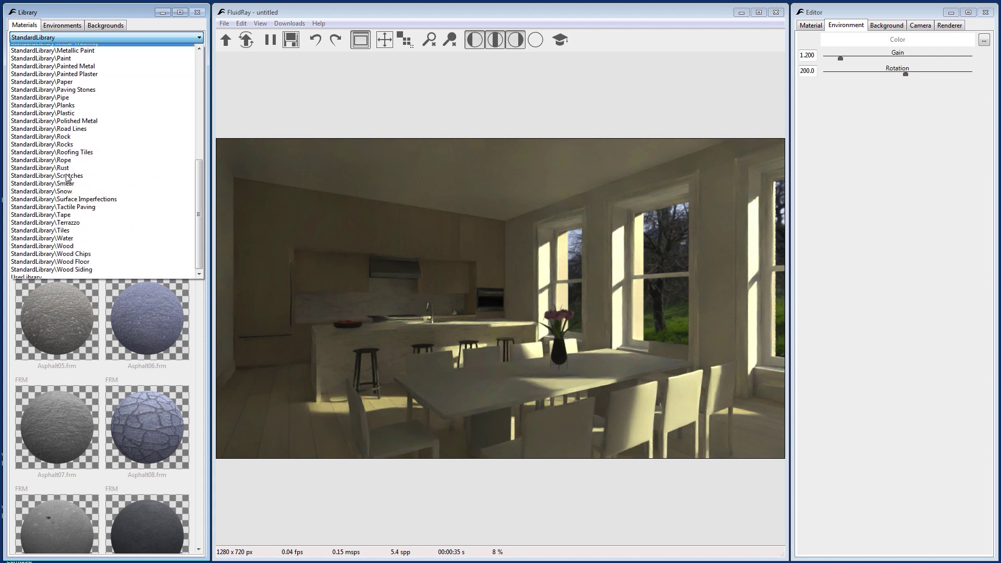
left_click(63, 244)
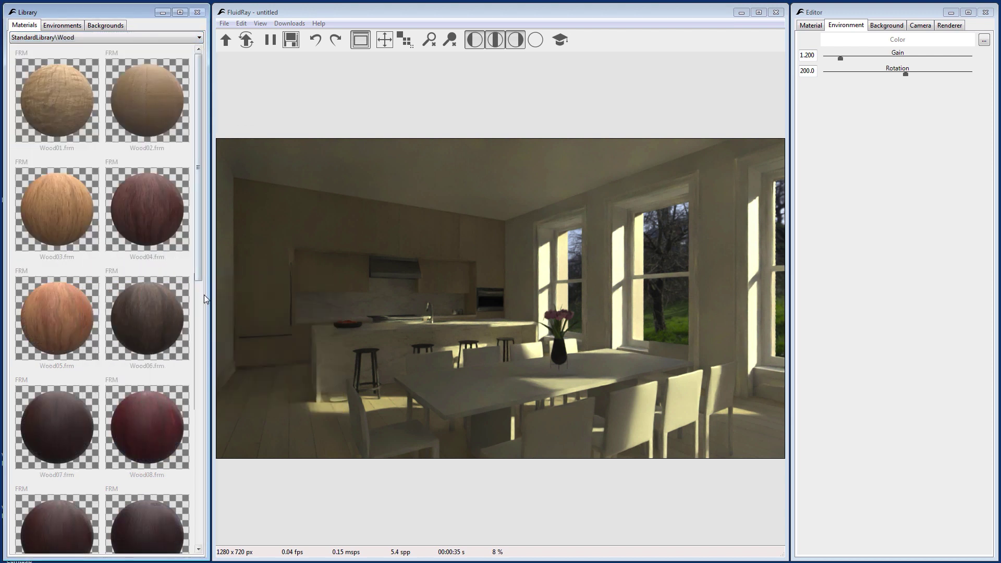
left_click_drag(158, 324, 475, 389)
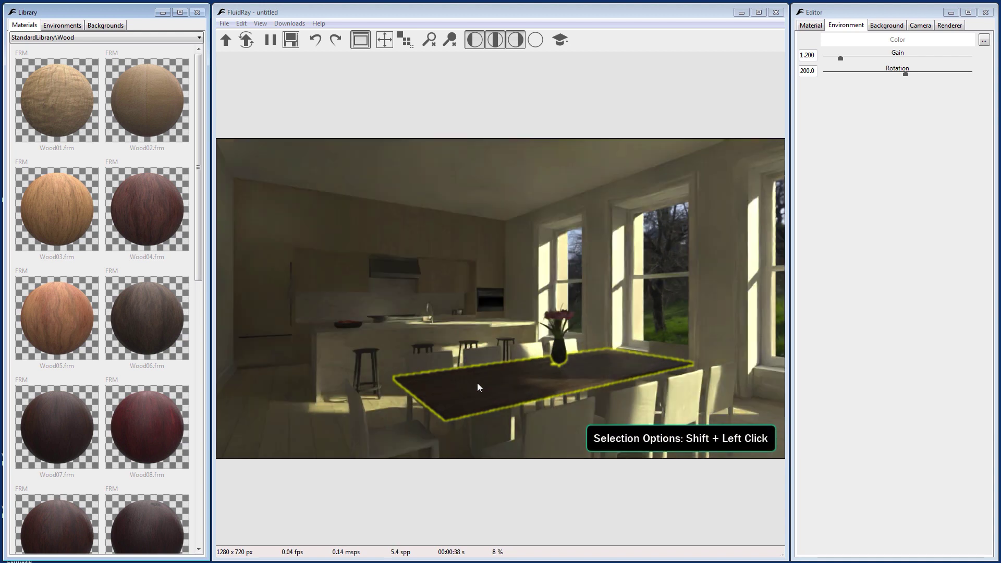
Select all table parts sharing the top's material and assign Wood06 to them.
left_click(496, 430, "shift")
mouse_move(518, 439)
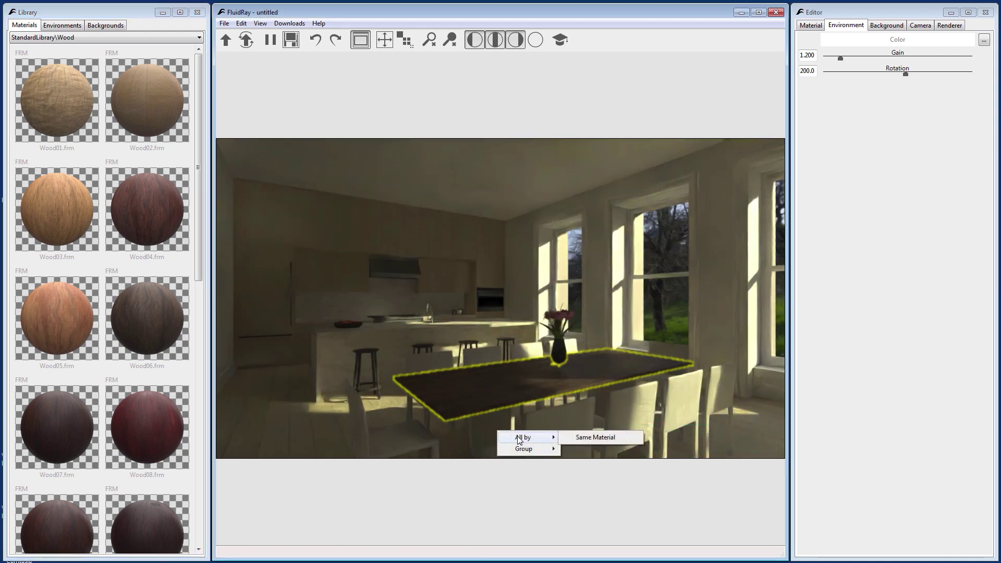
left_click(577, 439)
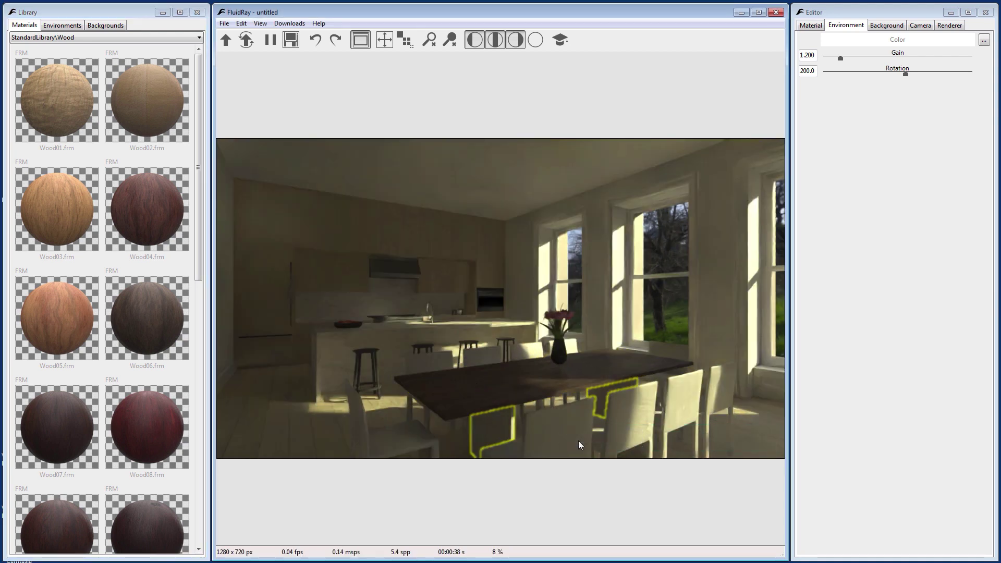
right_click(180, 324)
left_click(201, 328)
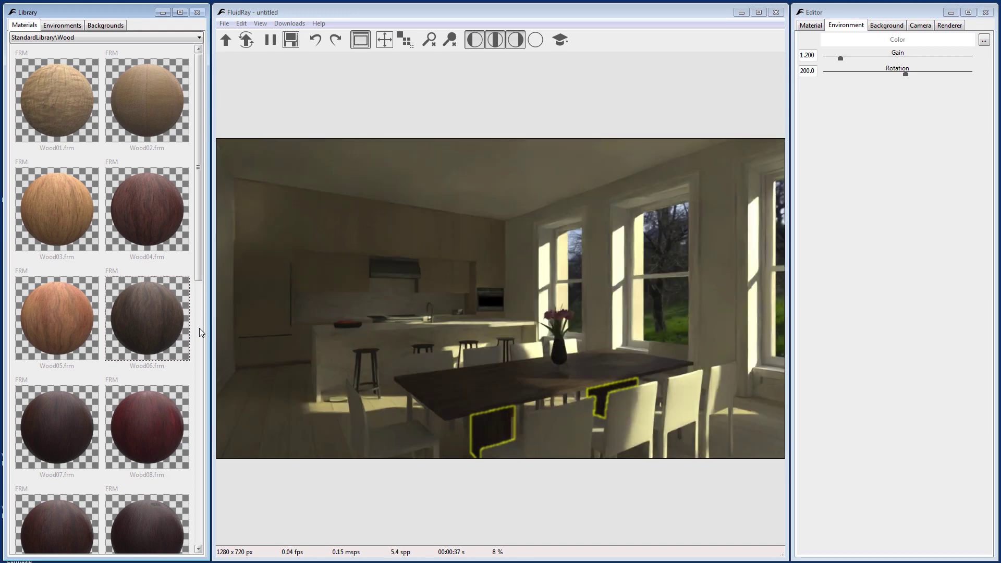
Select the whole table and set its wood texture Size to 1.2 by 1.2.
left_click(553, 387)
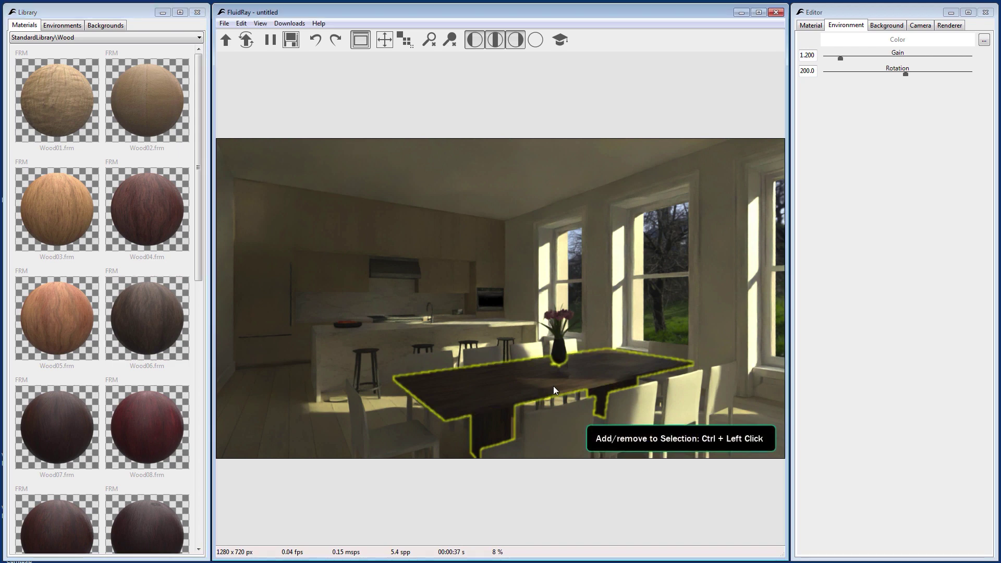
left_click(810, 26)
double_click(886, 66)
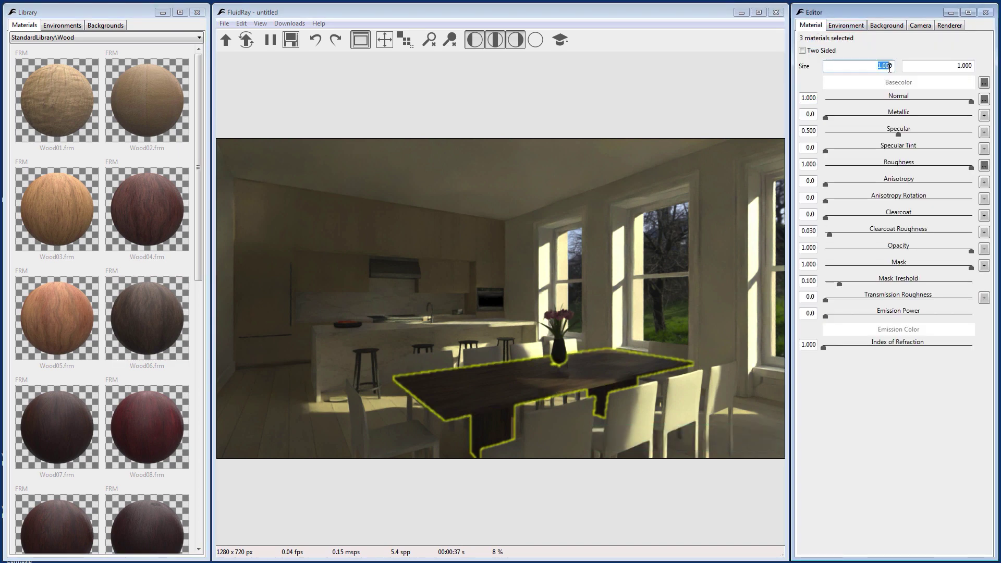
type("1.2")
double_click(965, 66)
type("1")
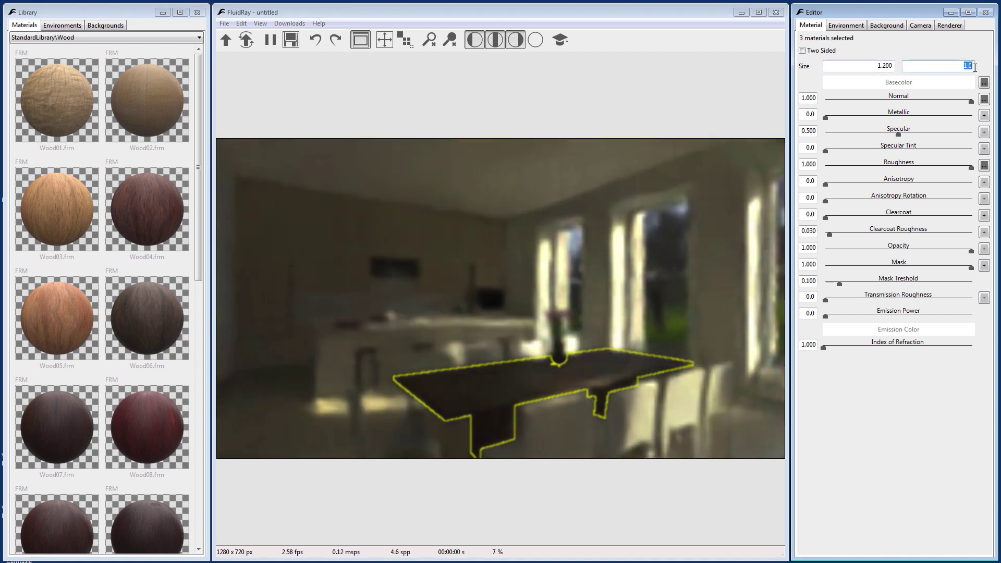
type(".2")
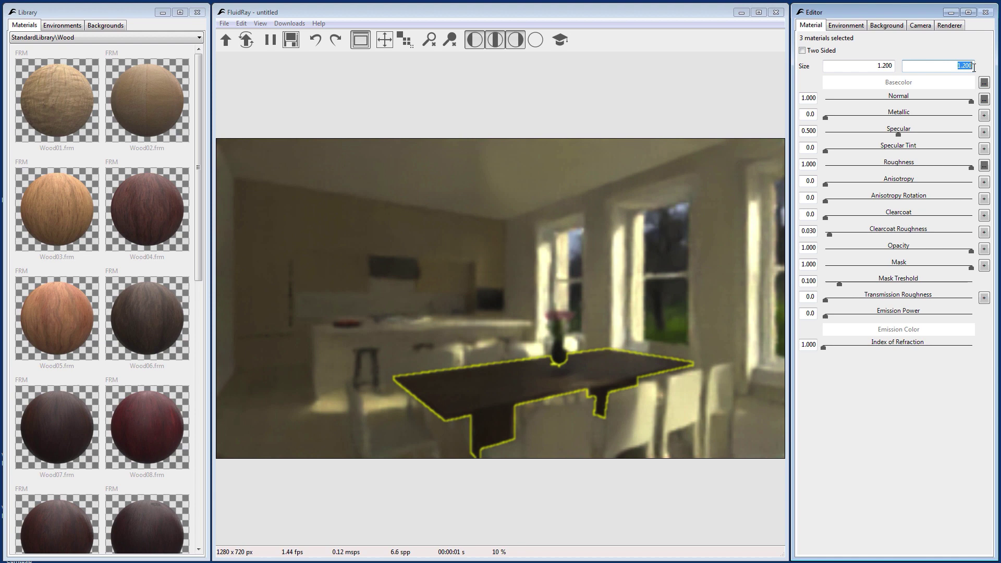
key("Return")
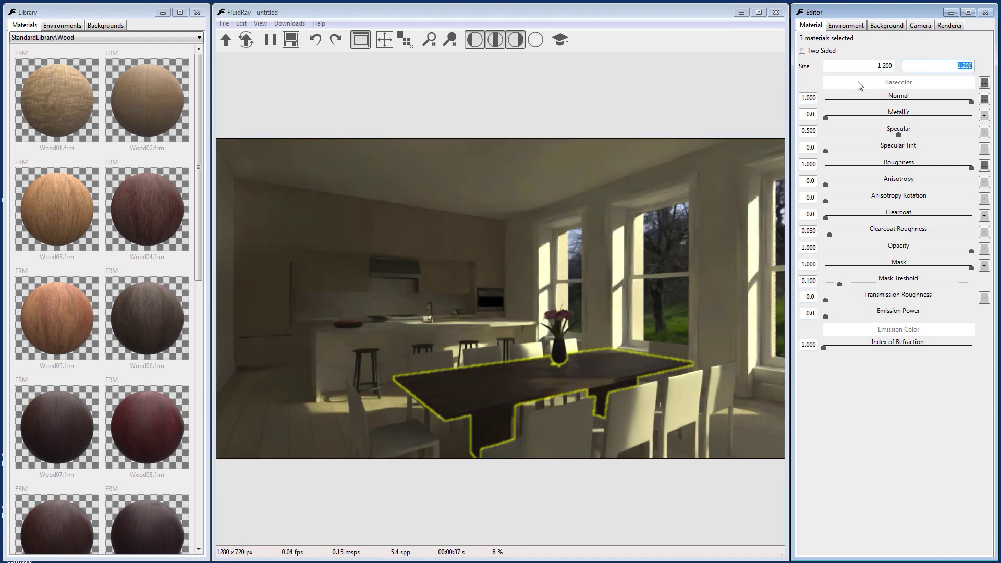
Switch the material library to the StandardLibrary\Leather collection.
left_click(84, 38)
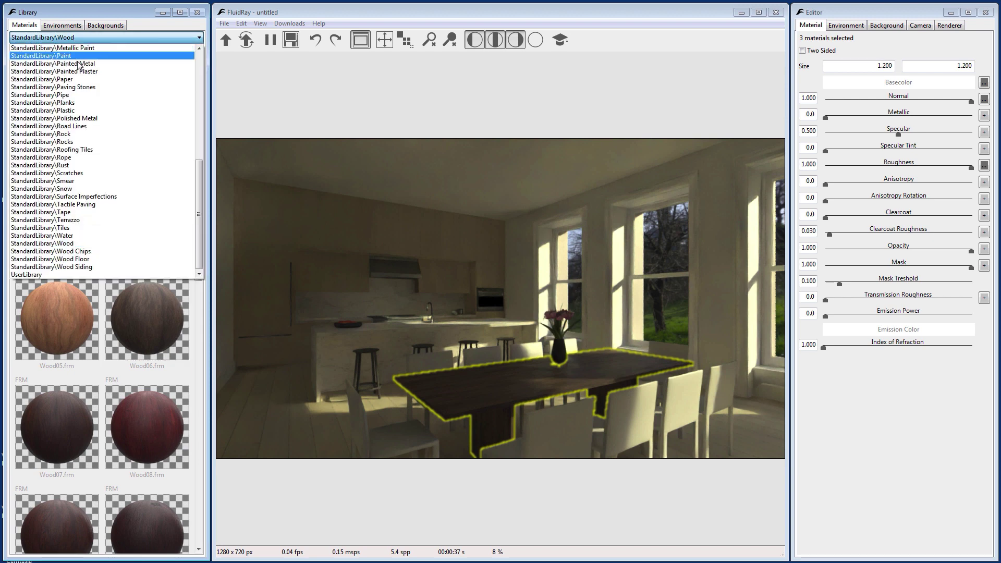
scroll(80, 83, "up", 1)
scroll(79, 84, "up", 9)
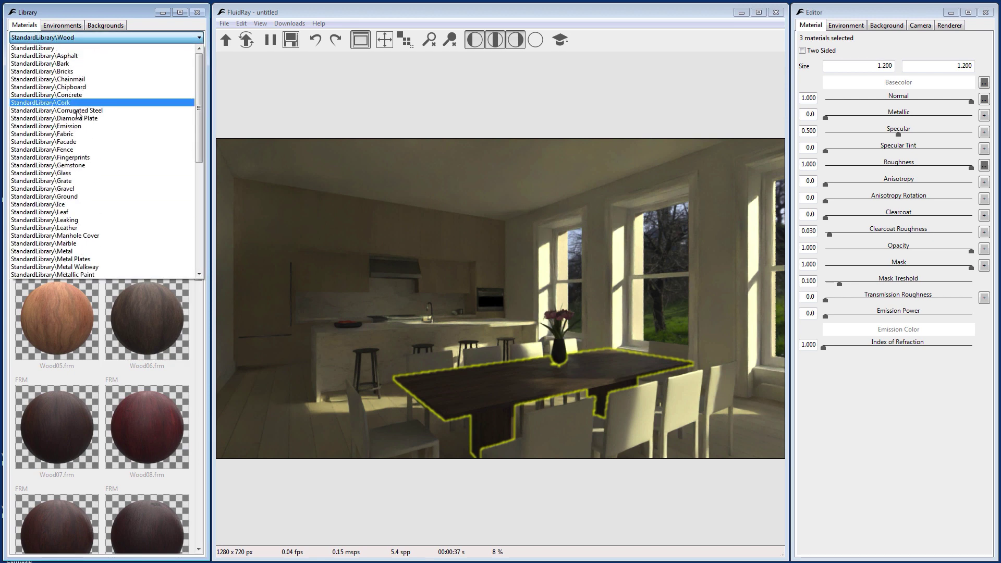
left_click(69, 230)
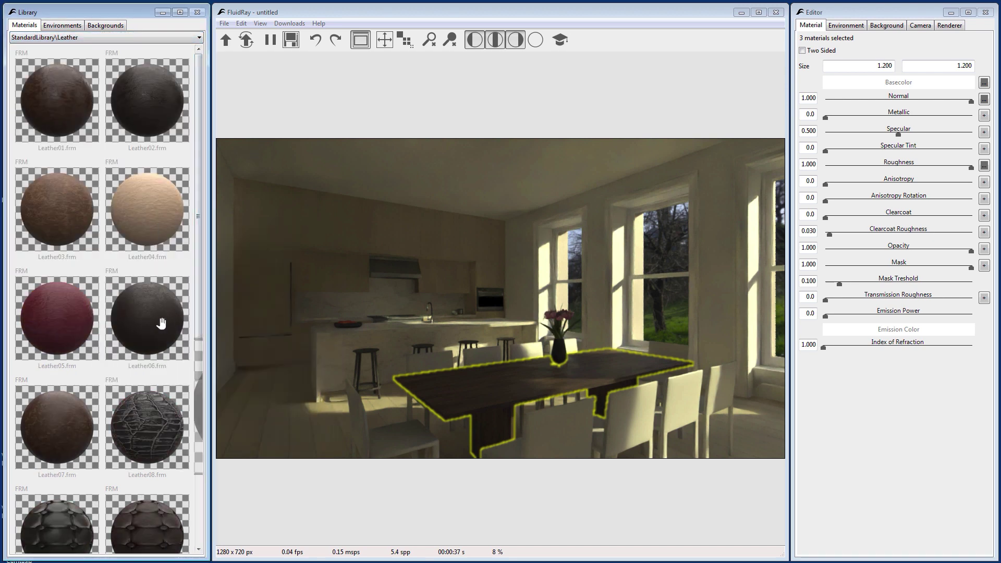
Select every dining chair by picking all objects sharing one chair's material.
right_click(405, 437)
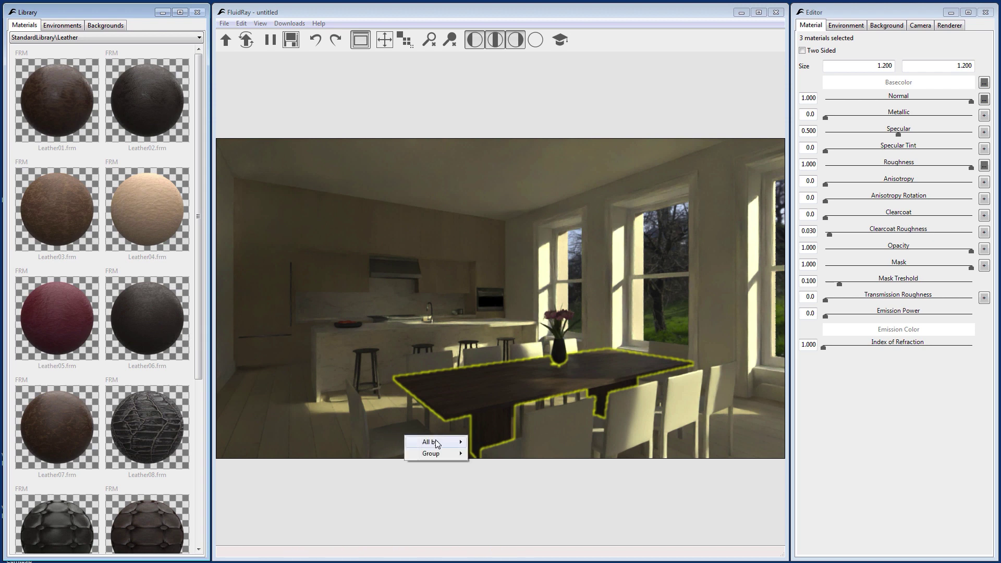
mouse_move(440, 442)
left_click(494, 442)
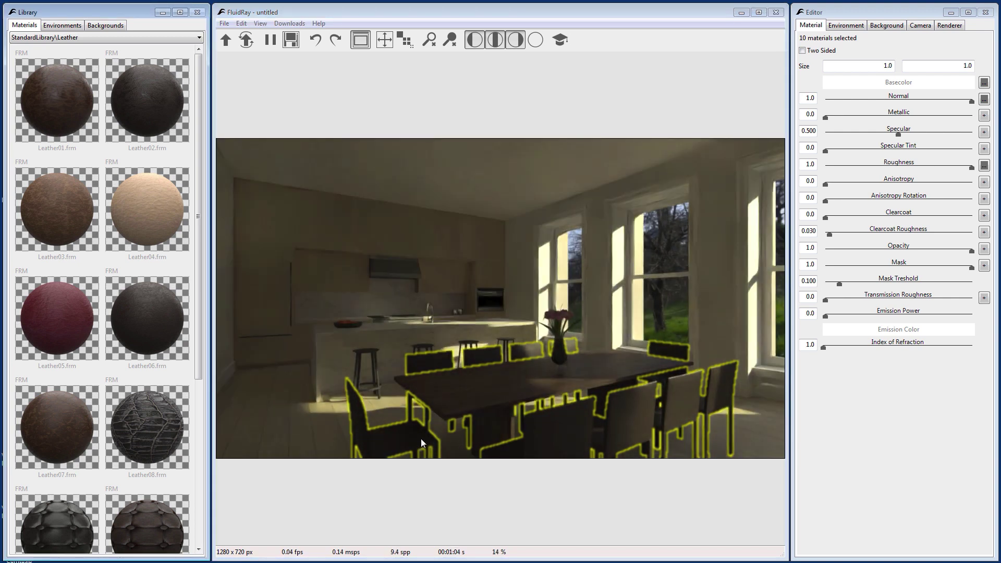
Hide the ceiling and walls, then select all ceiling light discs sharing the same material.
left_click(546, 187)
key("ctrl+h")
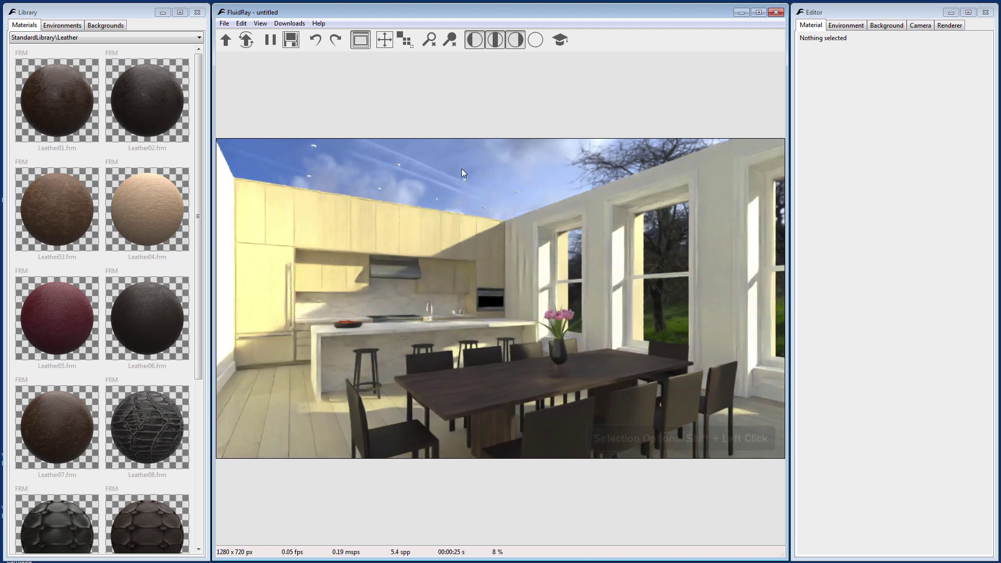
left_click(398, 165, "shift")
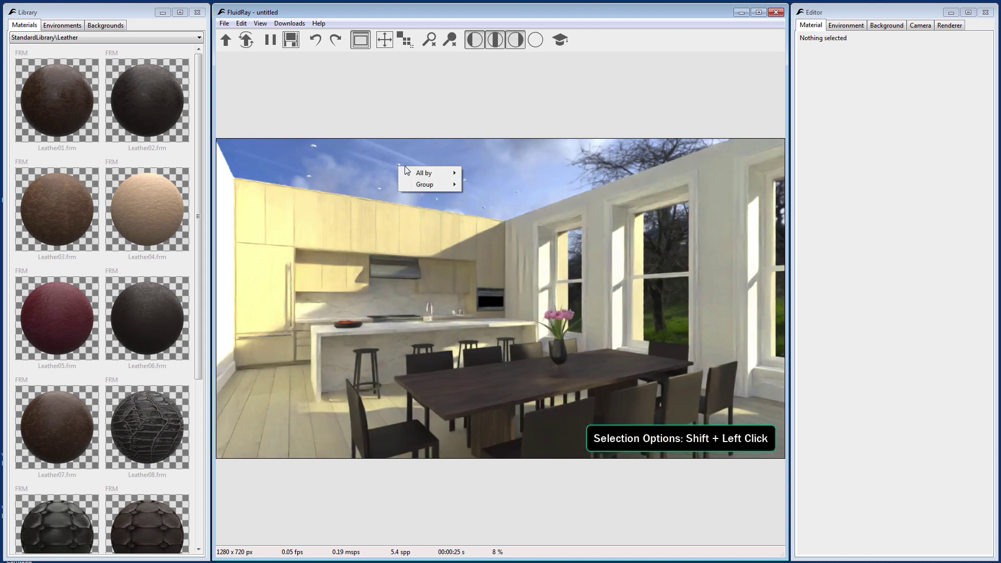
mouse_move(438, 173)
left_click(469, 174)
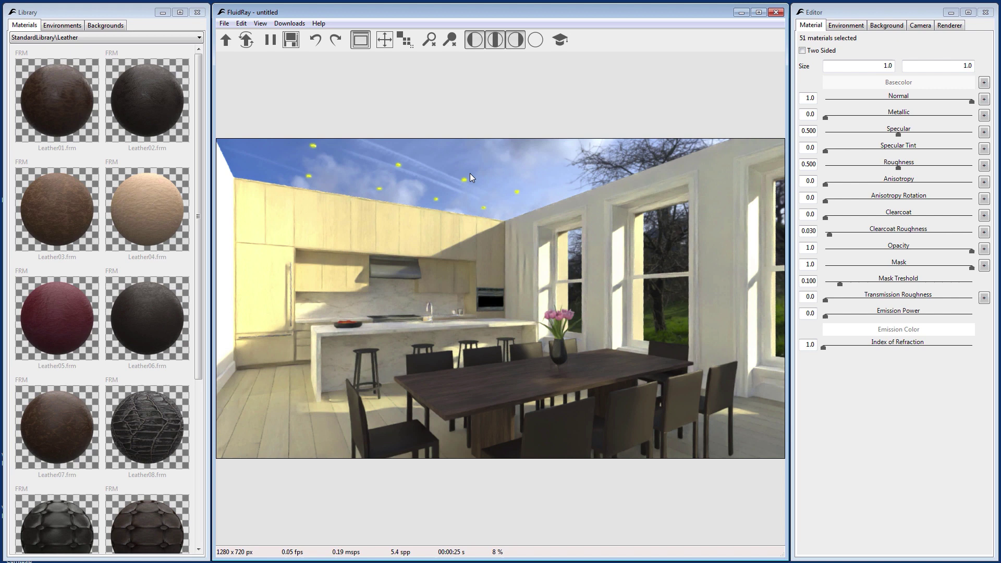
Assign the Emission material Carbon Arc (5200K) to the selected lights and unhide the ceiling and walls.
left_click(104, 37)
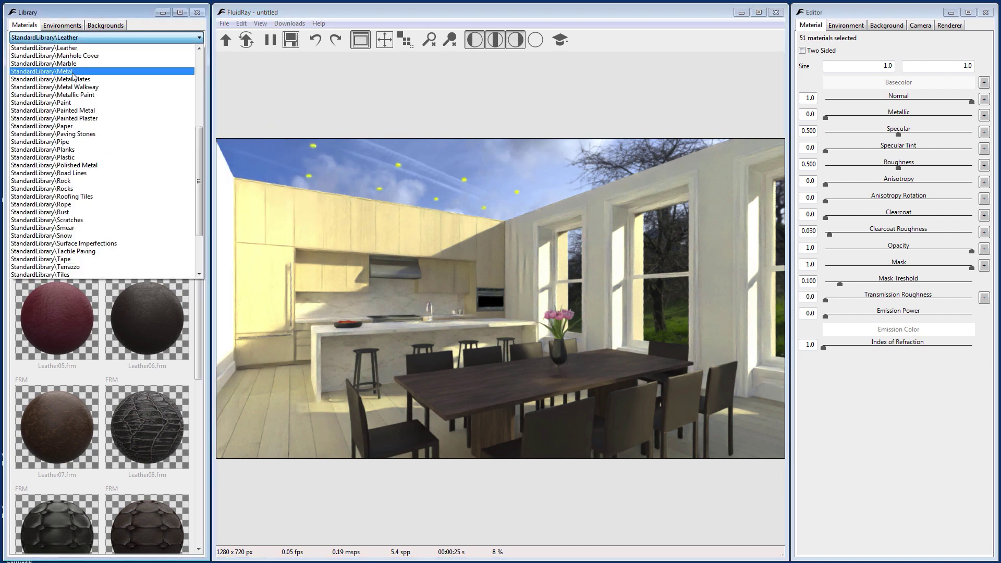
scroll(73, 77, "up", 3)
scroll(73, 77, "up", 2)
left_click(81, 127)
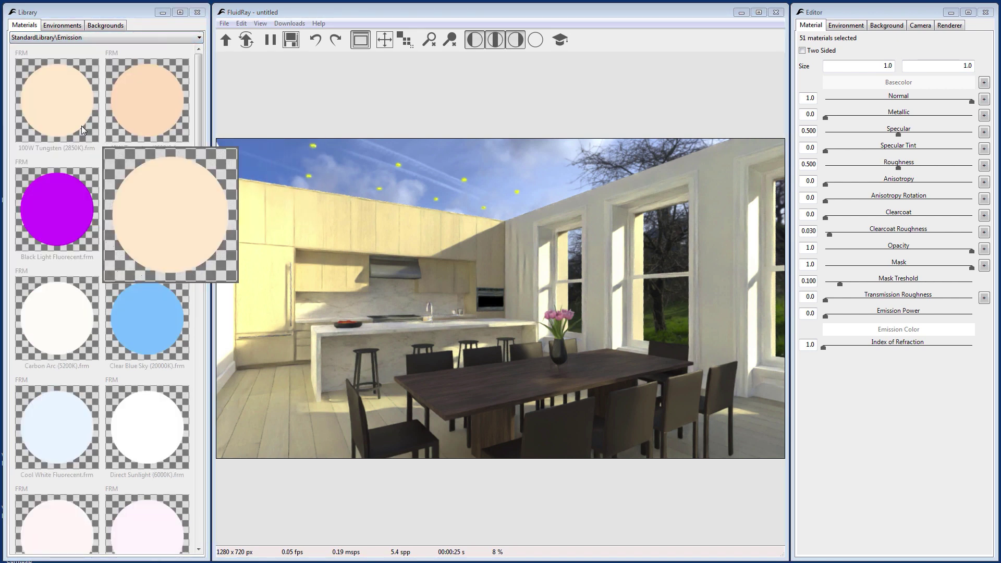
mouse_move(84, 132)
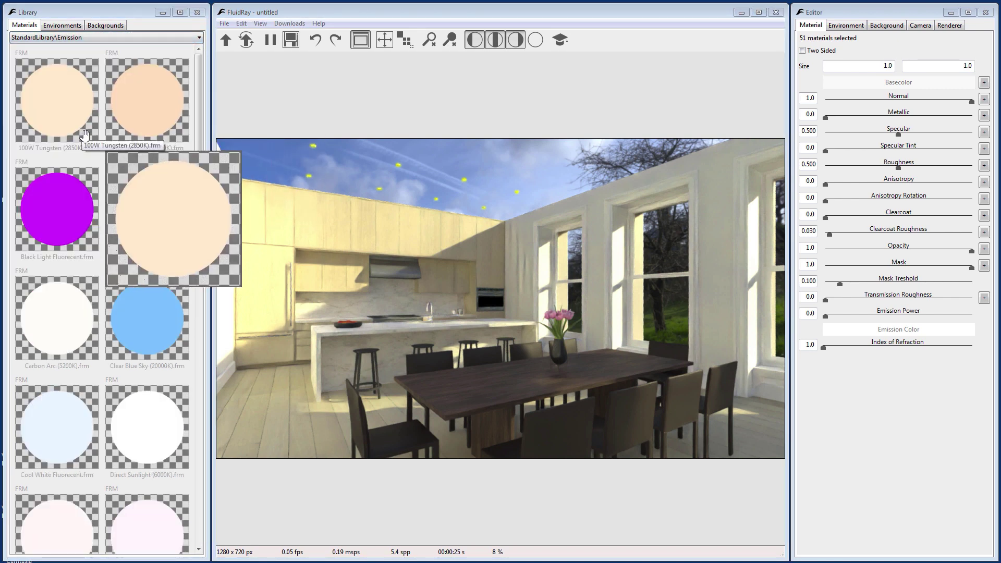
right_click(66, 317)
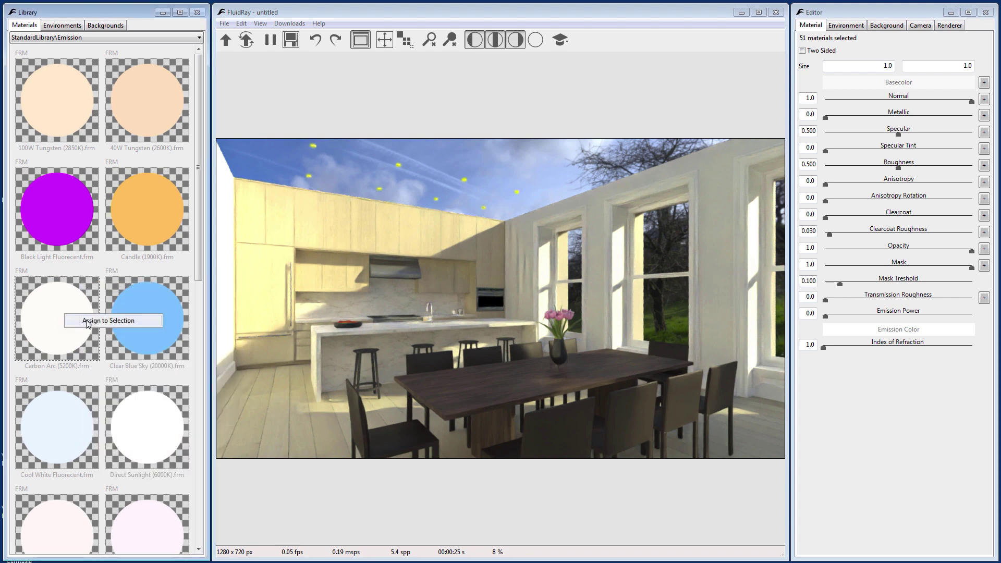
left_click(87, 321)
key("ctrl+shift+h")
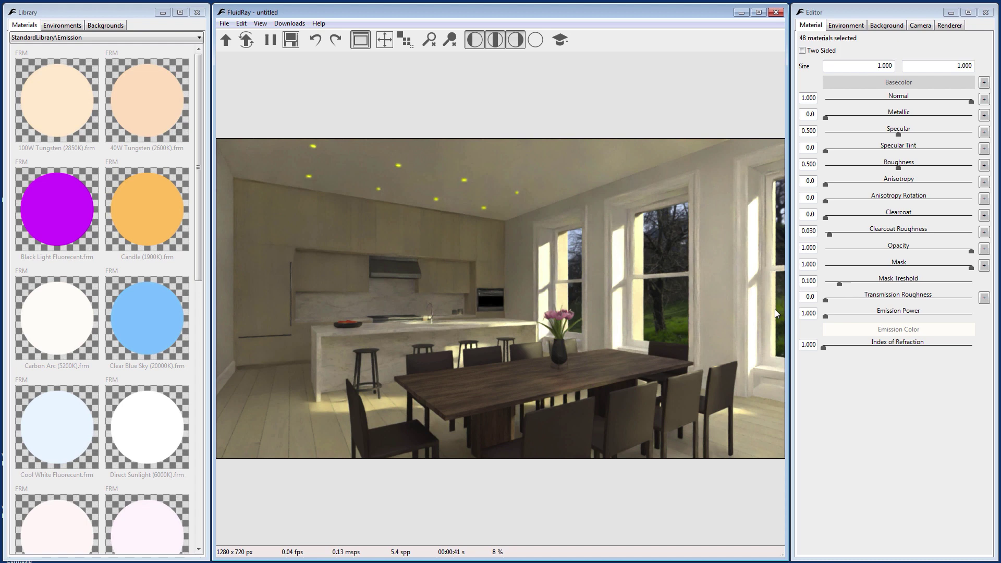
Set the ceiling lights' Emission Power to 175.
left_click(808, 313)
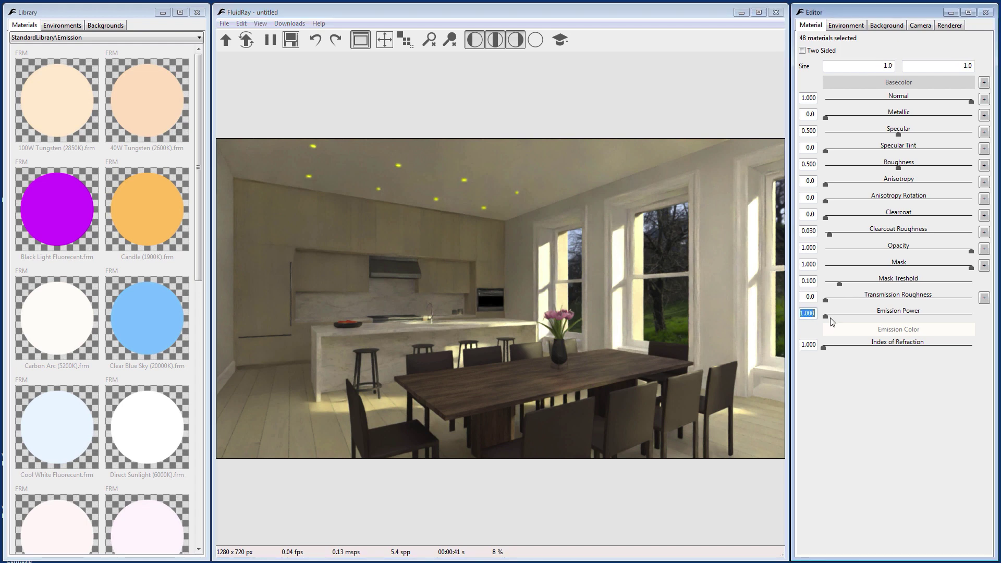
type("175")
key("Return")
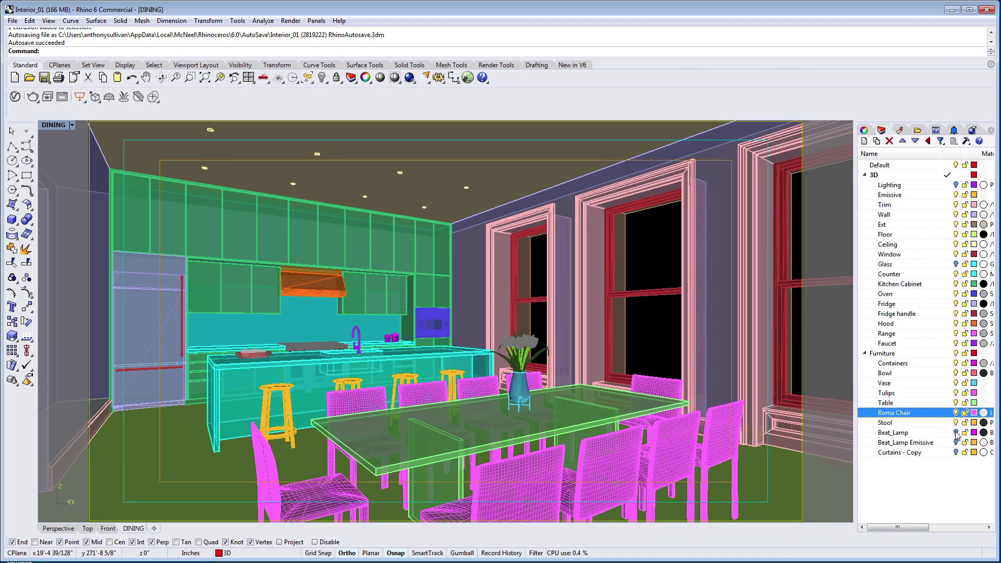
In Rhino, turn on the Beat_Lamp and Beat_Lamp Emissive layers and save the model.
left_click(956, 432)
left_click(955, 442)
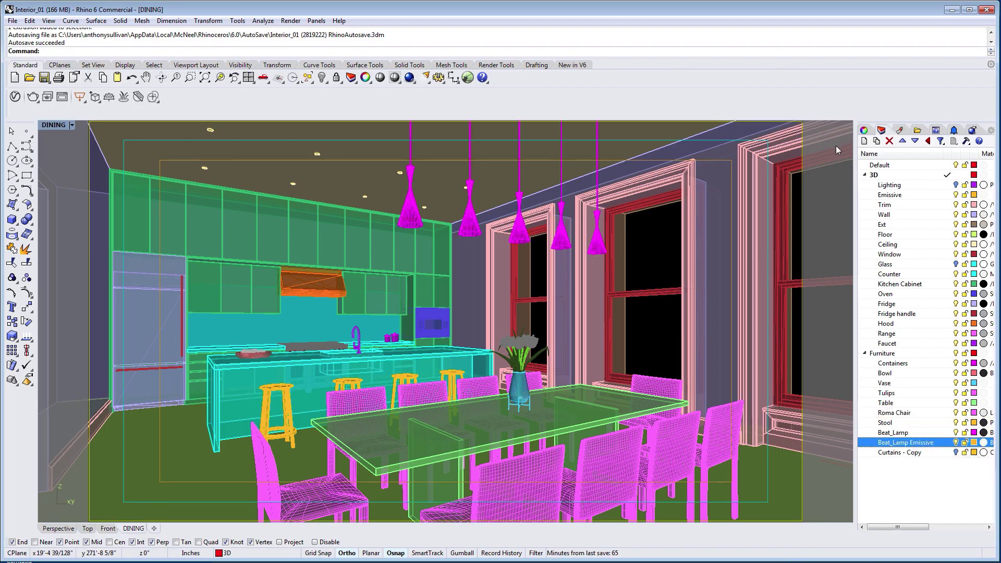
left_click(46, 77)
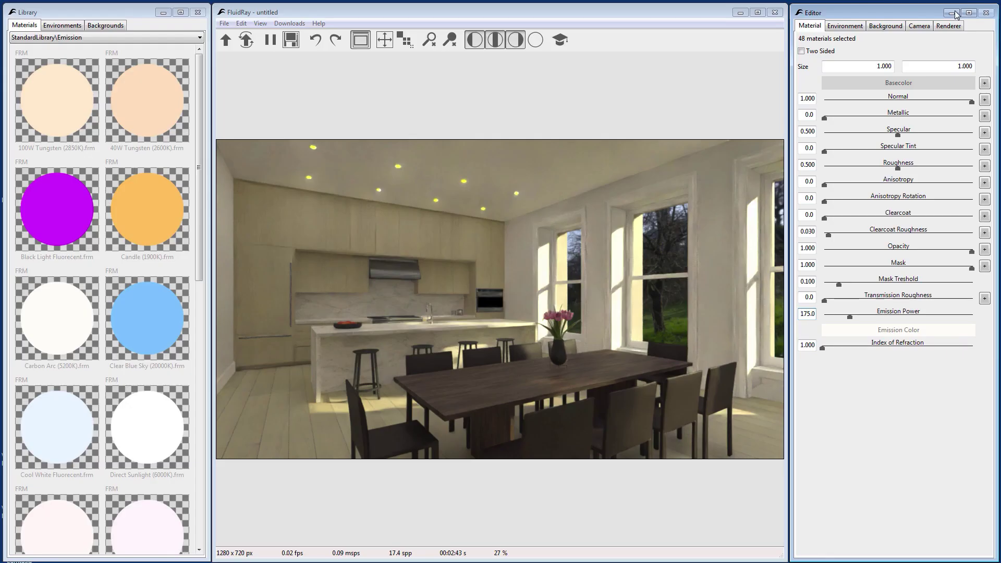
Re-import the updated Interior_01 model into FluidRay to bring in the pendant lamps.
left_click(246, 39)
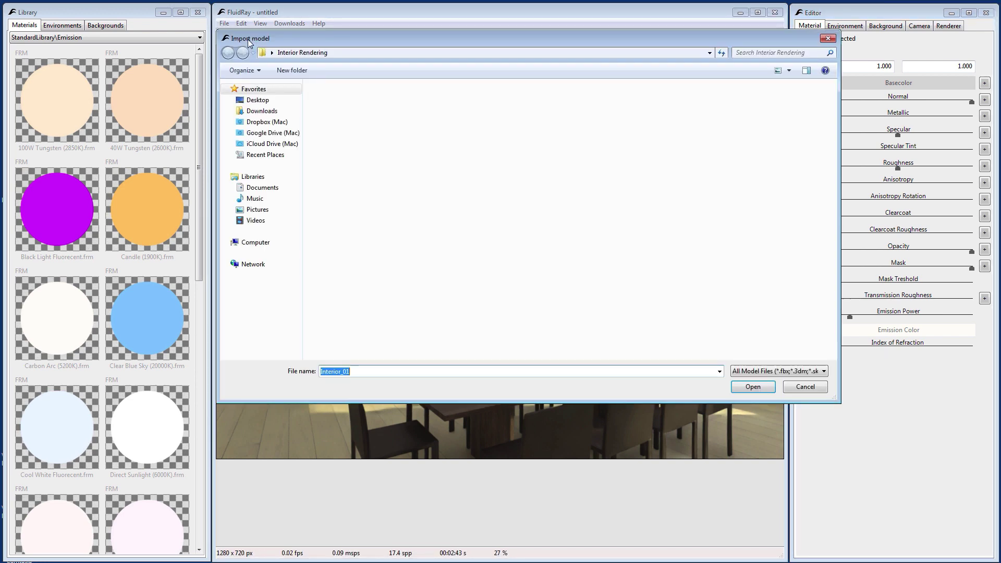
left_click(752, 387)
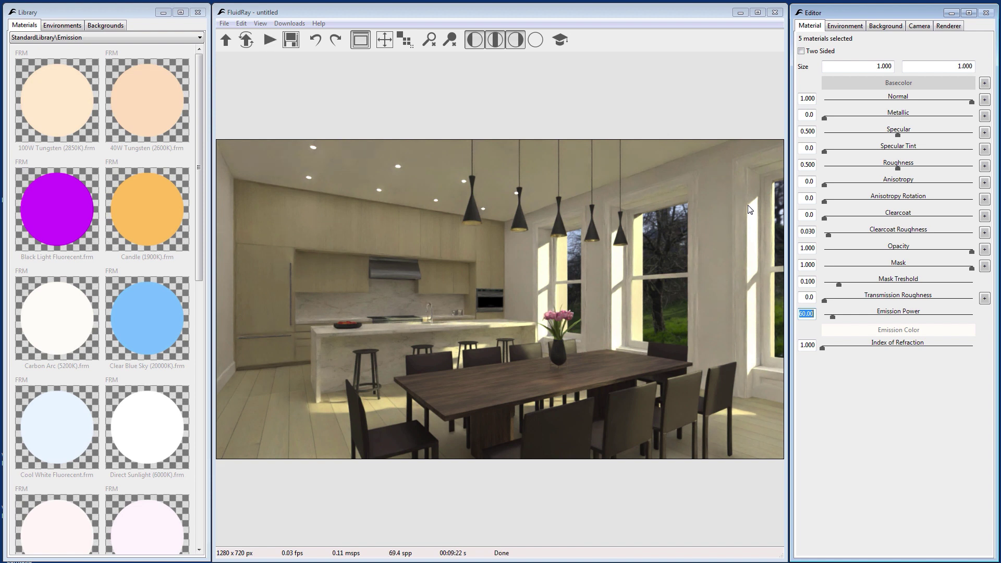
Raise the renderer Gain to 1.5 to brighten the dining interior render.
left_click(938, 30)
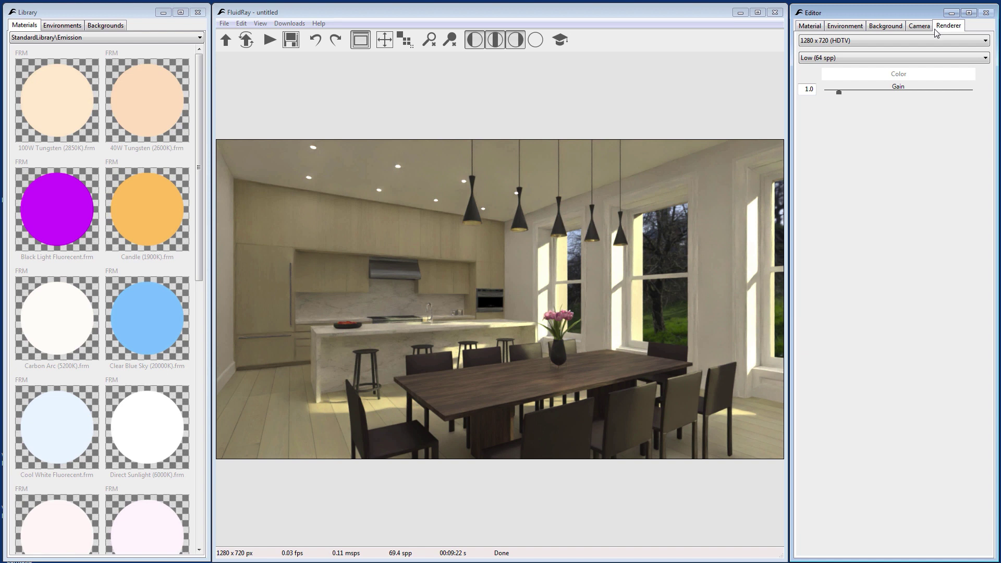
double_click(806, 89)
type("1.5")
key("Return")
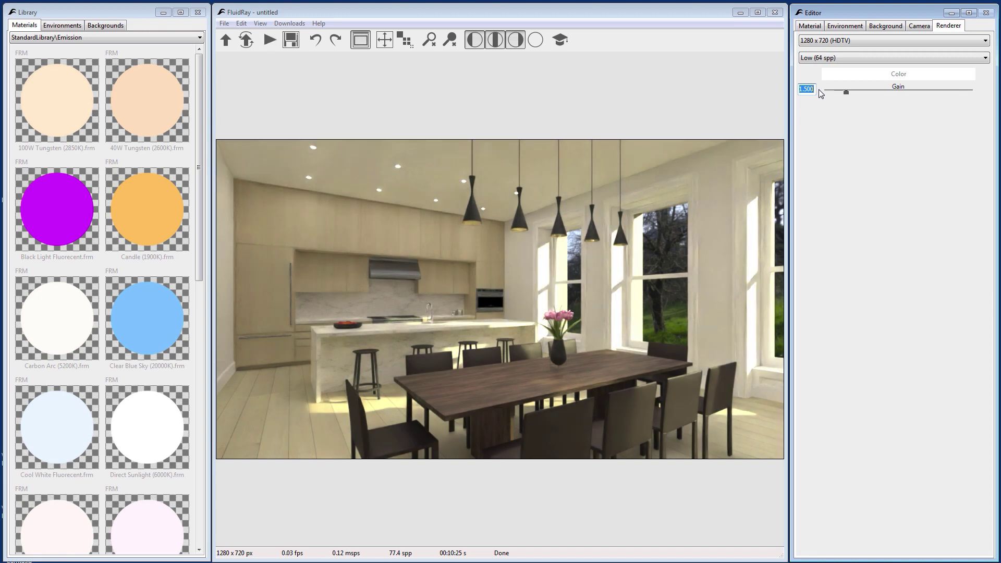
Save the render as an image named Interior.
left_click(297, 43)
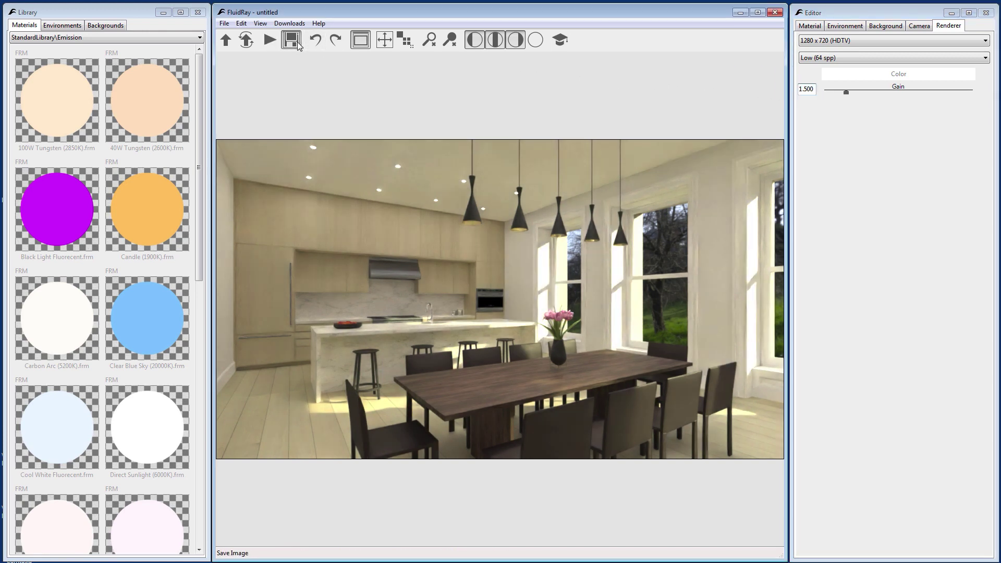
type("Interior")
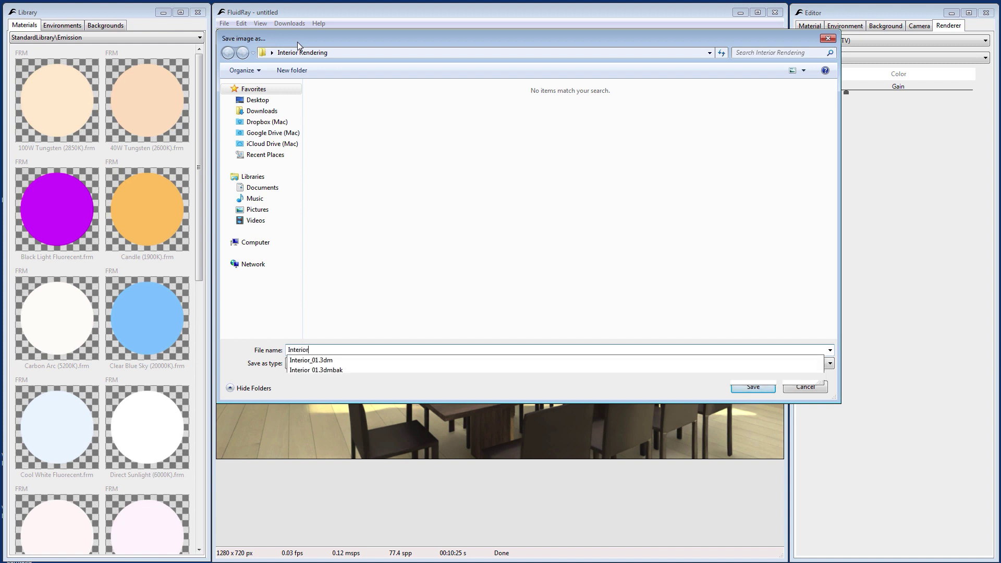
key("Return")
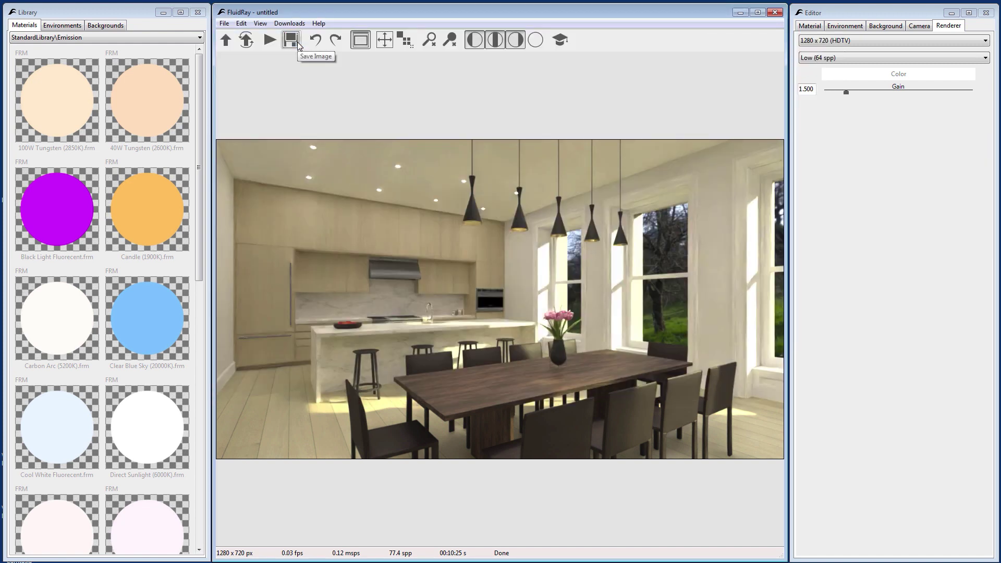